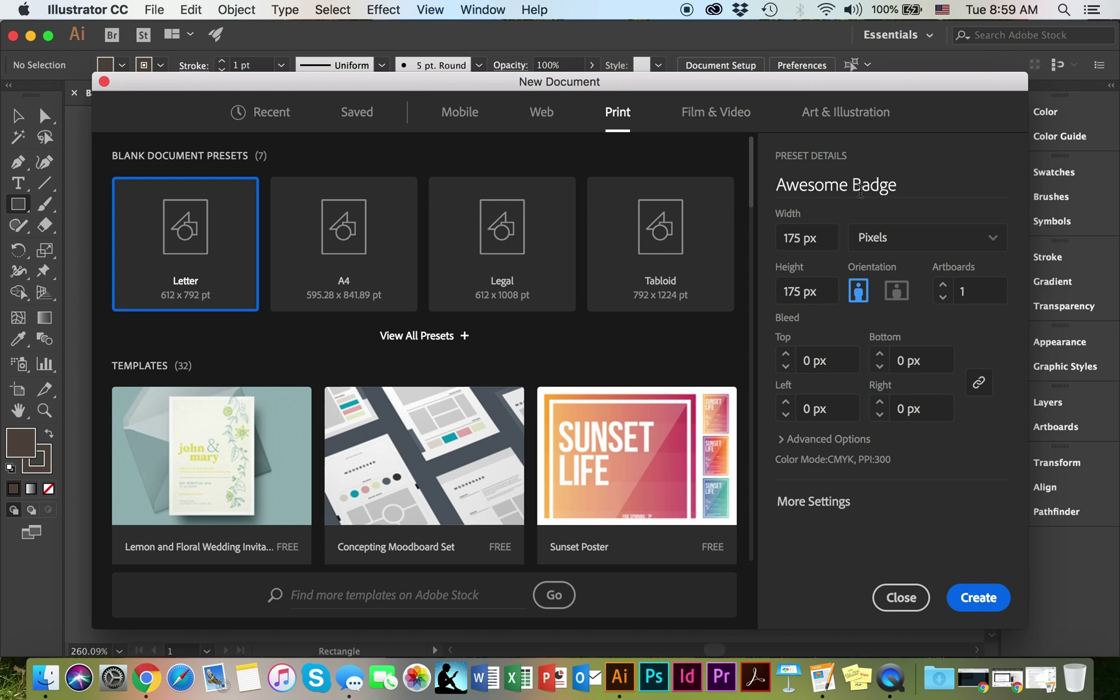
- Confirm the 175 × 175 px size and create the 'Awesome Badge' document
key(Tab)
click(981, 602)
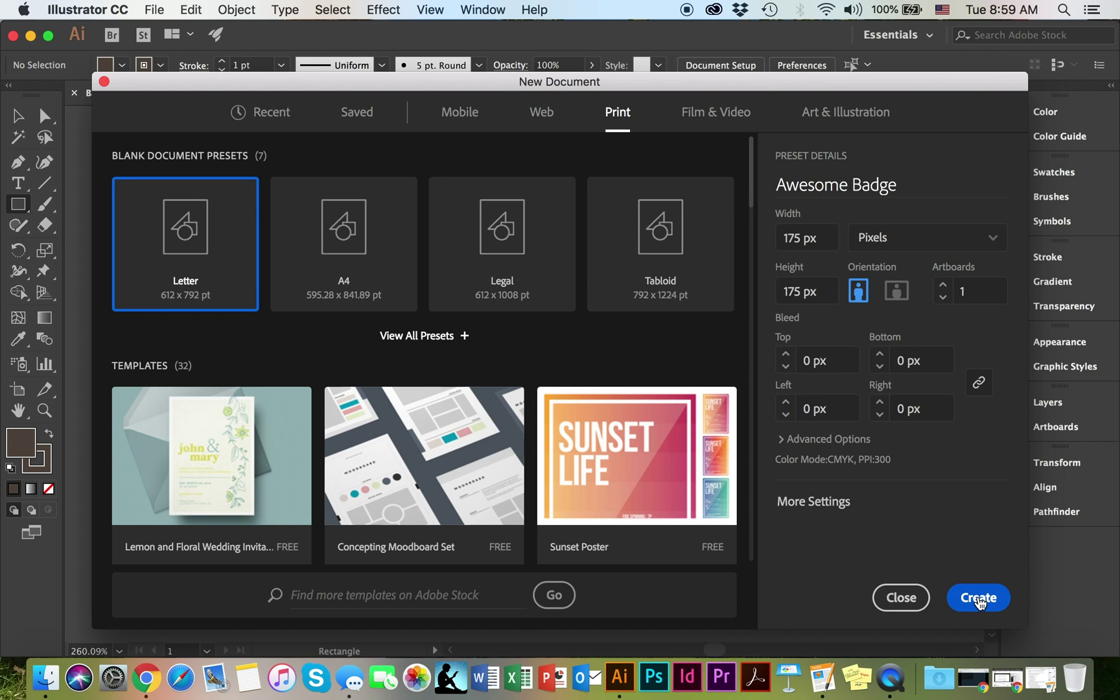
drag(19, 204, 153, 267)
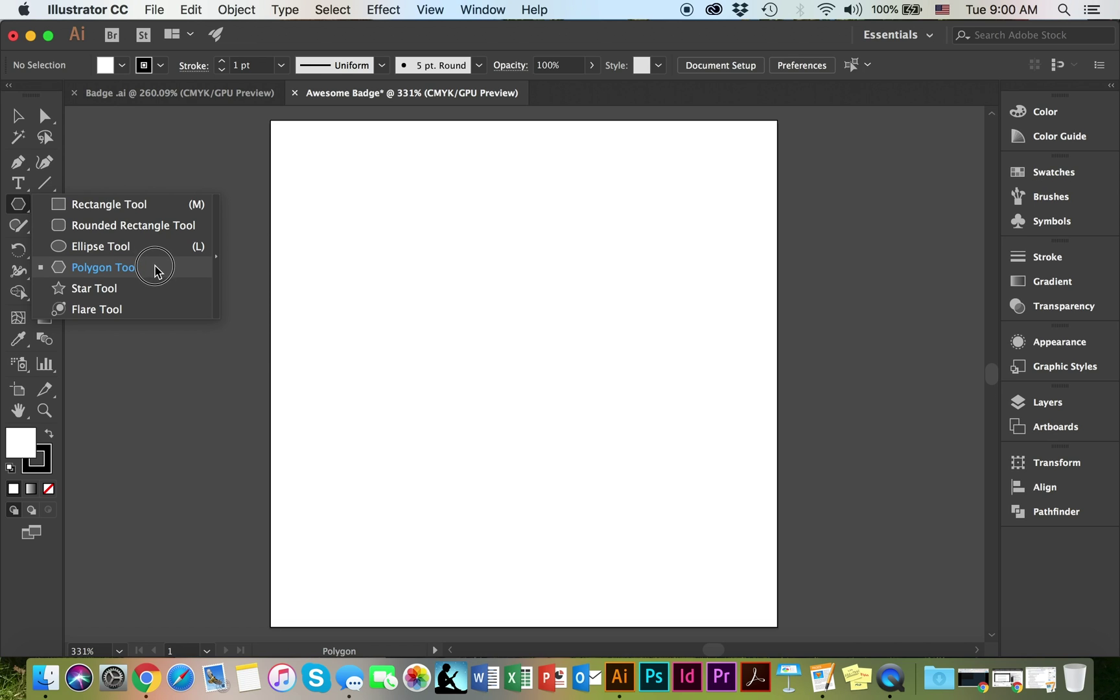
- Draw a six-sided polygon of roughly 113 × 130 px from the artboard centre
drag(154, 267, 153, 267)
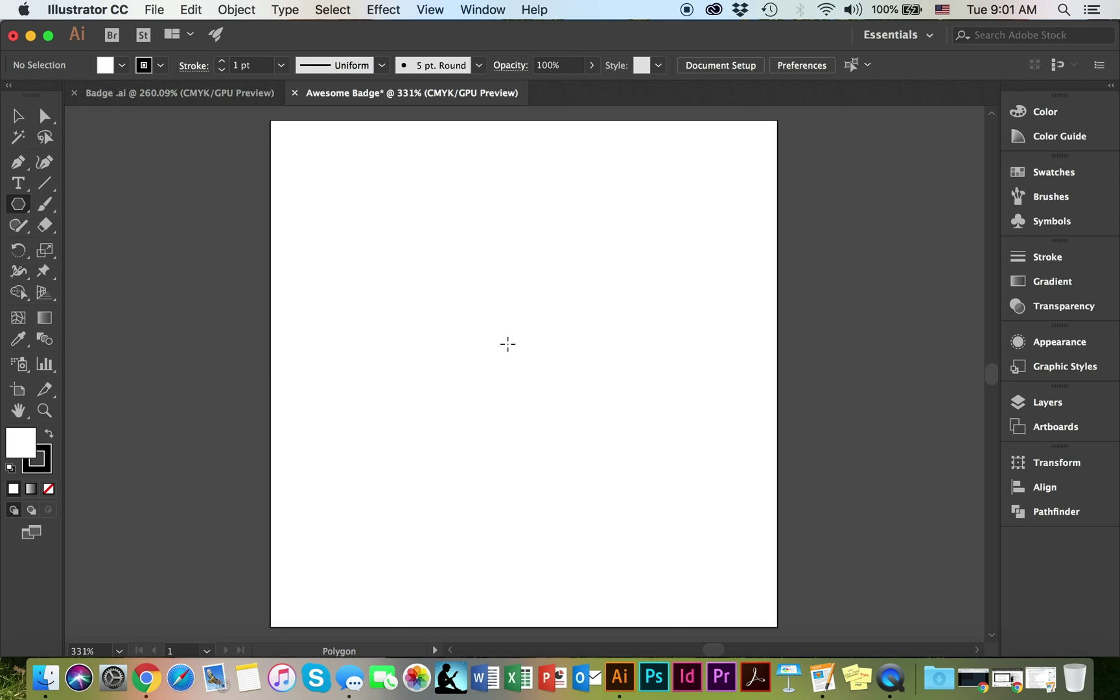
drag(508, 344, 508, 530)
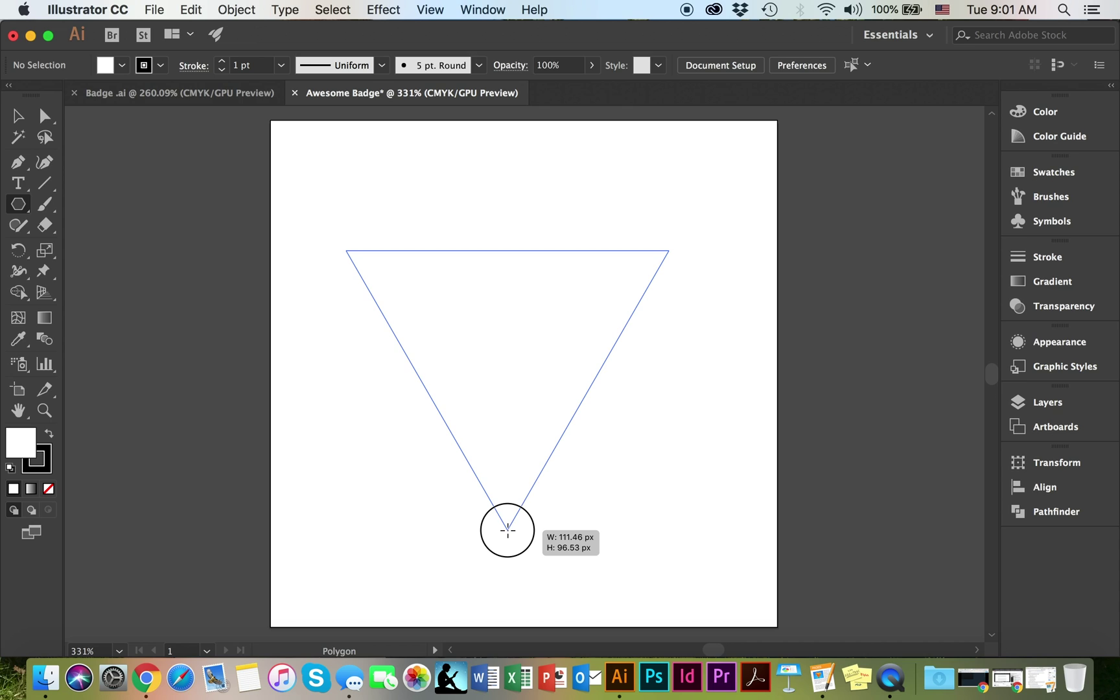
drag(508, 531, 510, 534)
key(Up)
key(Up)
key(Up)
- Paste a duplicate of the hexagon aligned exactly over the original
key(v)
drag(453, 397, 467, 422)
scroll(466, 422, right, 3)
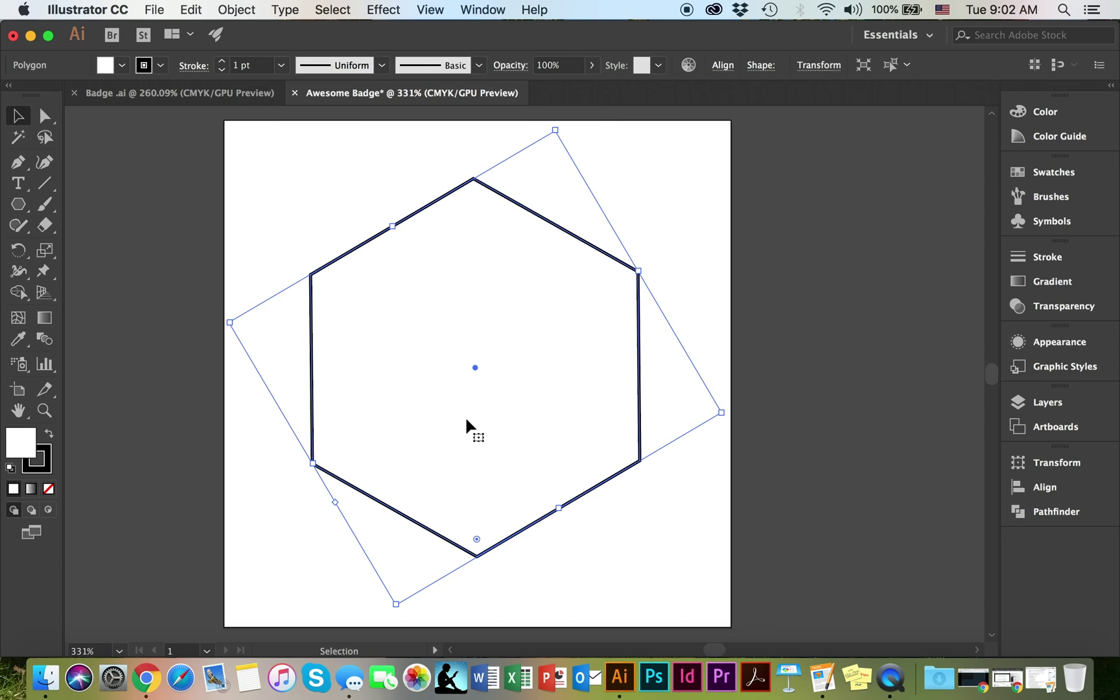
key(super+c)
key(super+v)
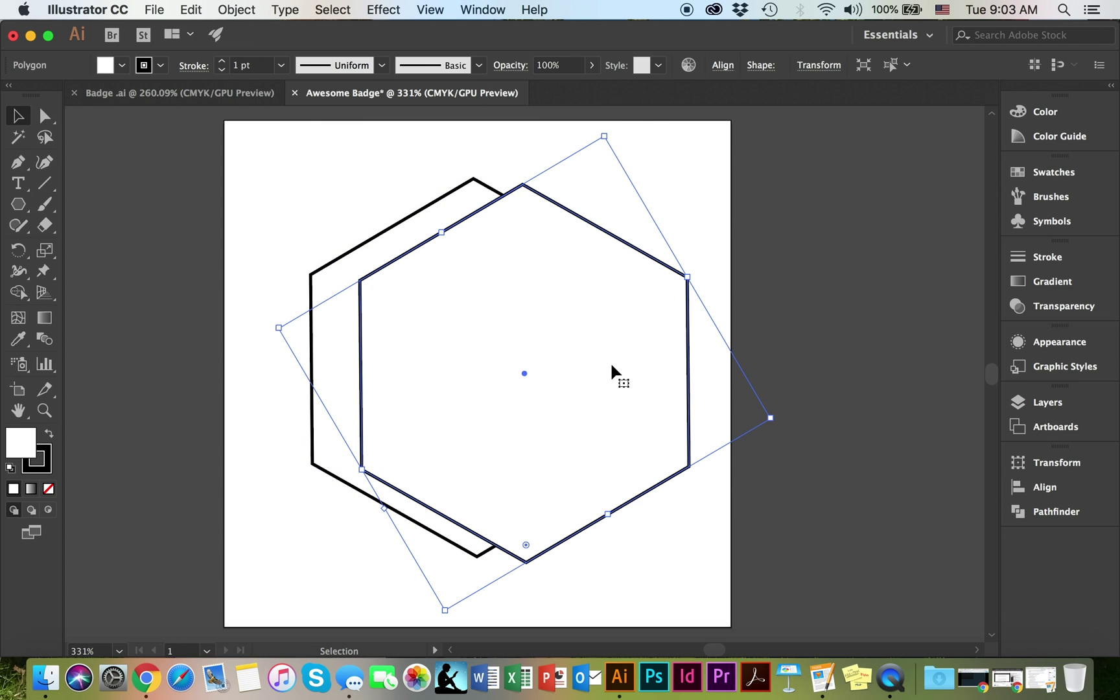
drag(612, 367, 569, 368)
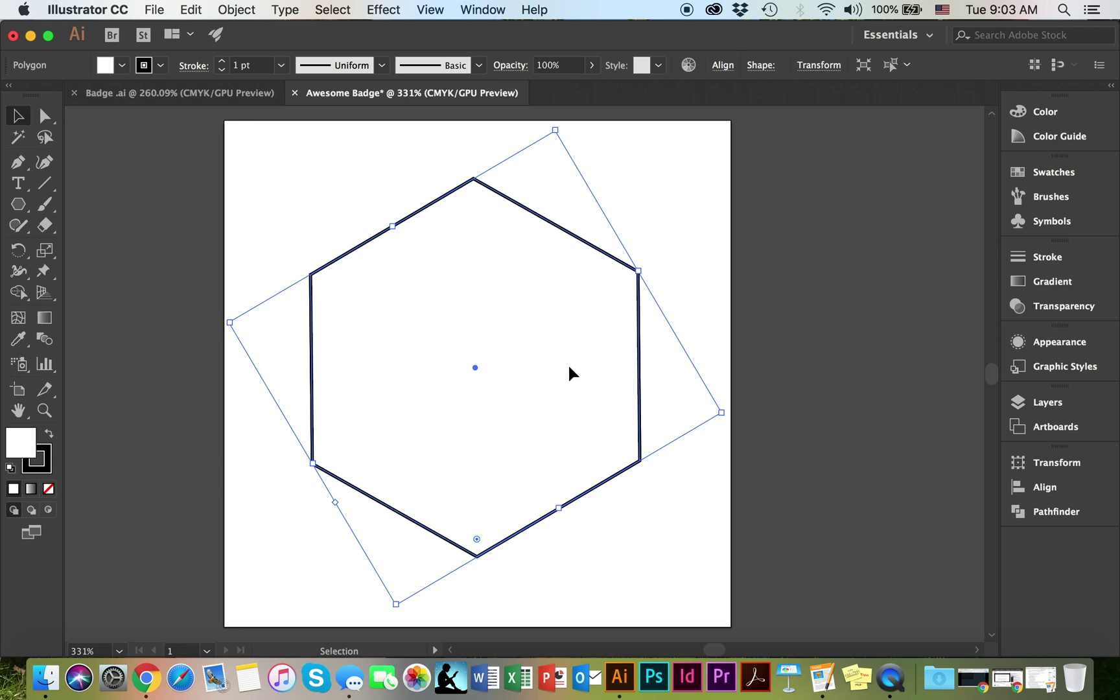
- Scale the duplicate up proportionally and send it behind the original hexagon
key(shift)
drag(395, 604, 382, 642)
scroll(405, 504, down, 5)
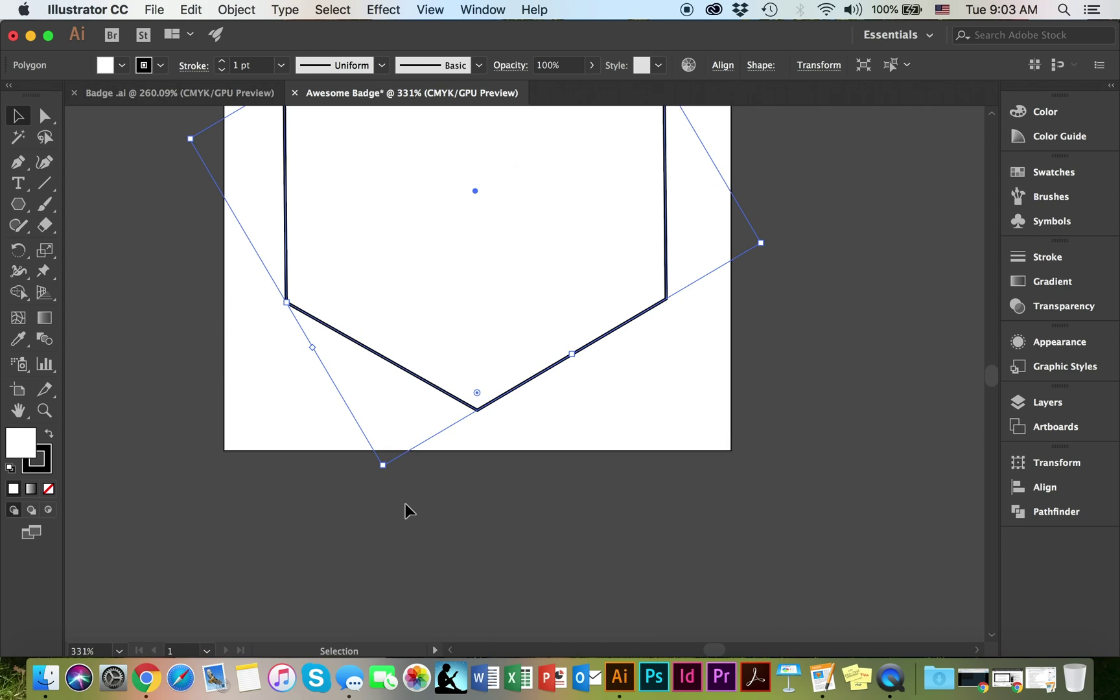
scroll(471, 373, up, 5)
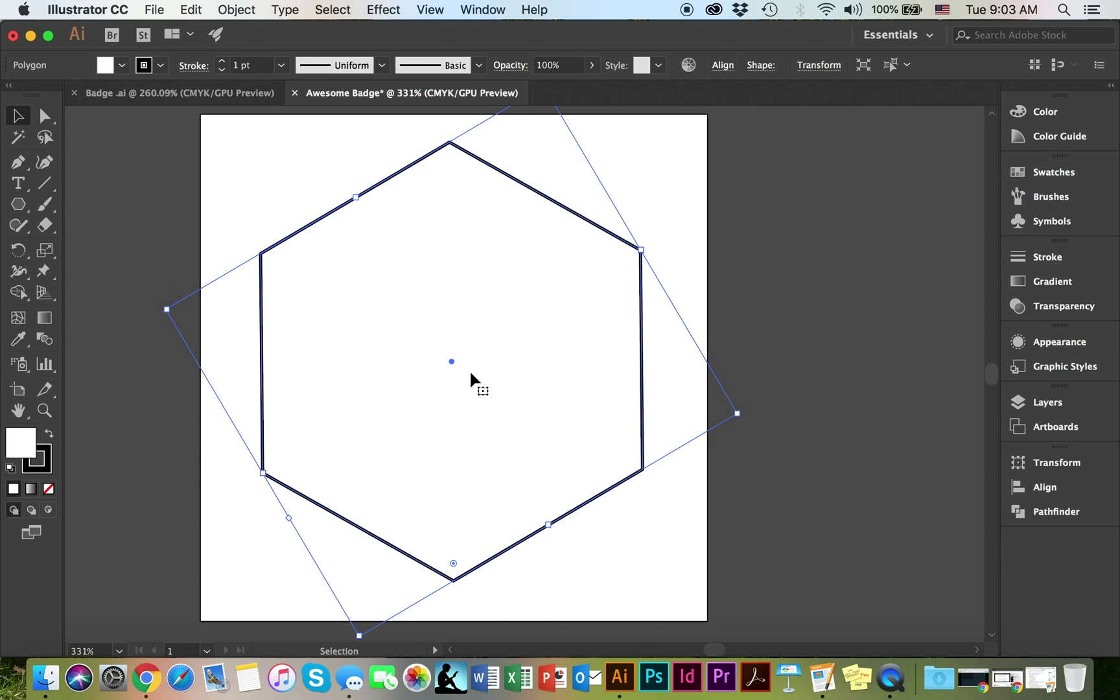
right_click(471, 375)
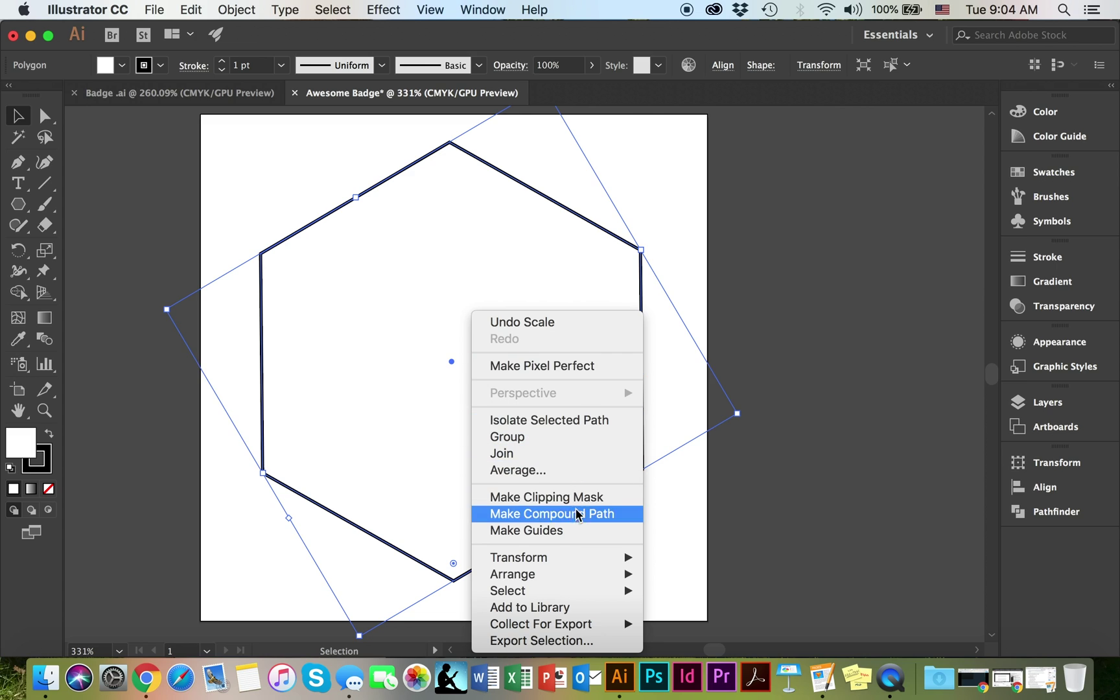
mouse_move(595, 579)
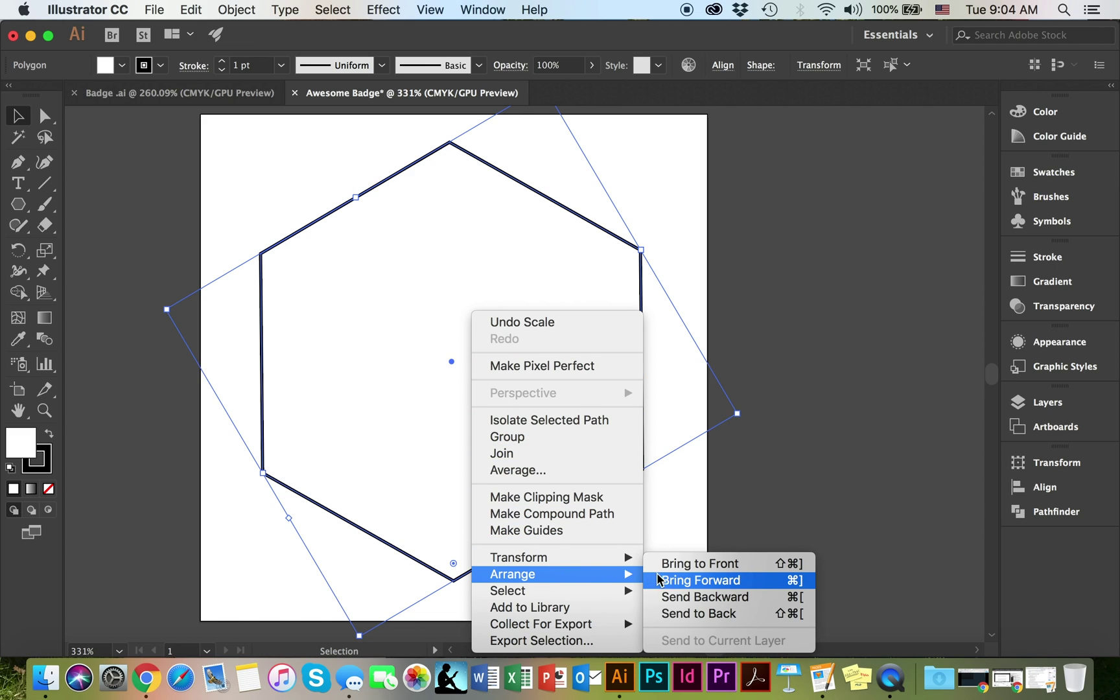
click(691, 614)
click(268, 224)
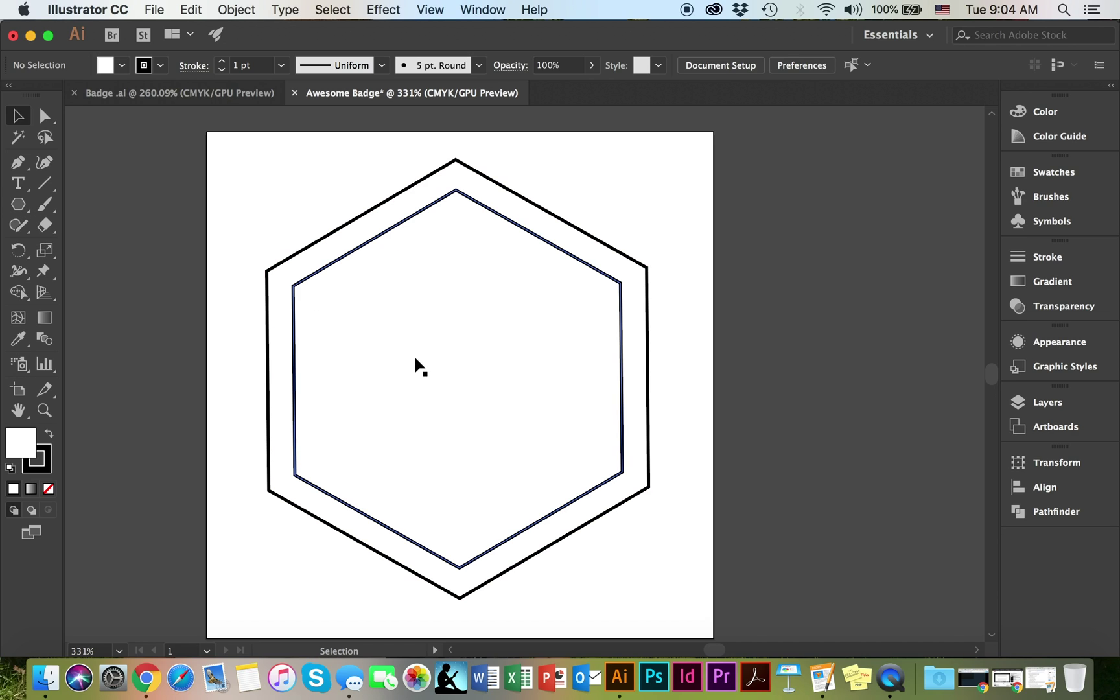
- Draw triangle mountains inside the hexagon and bring the middle triangle to the front
click(19, 203)
drag(382, 315, 382, 372)
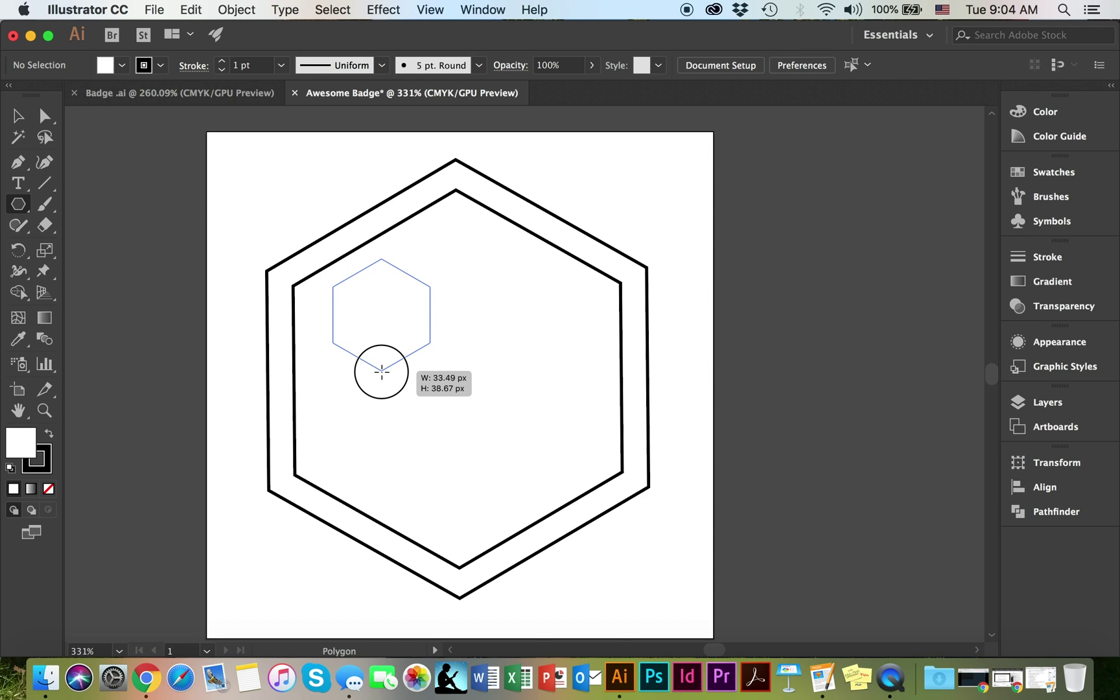
key(Down)
drag(382, 372, 448, 352)
key(Down)
key(Down)
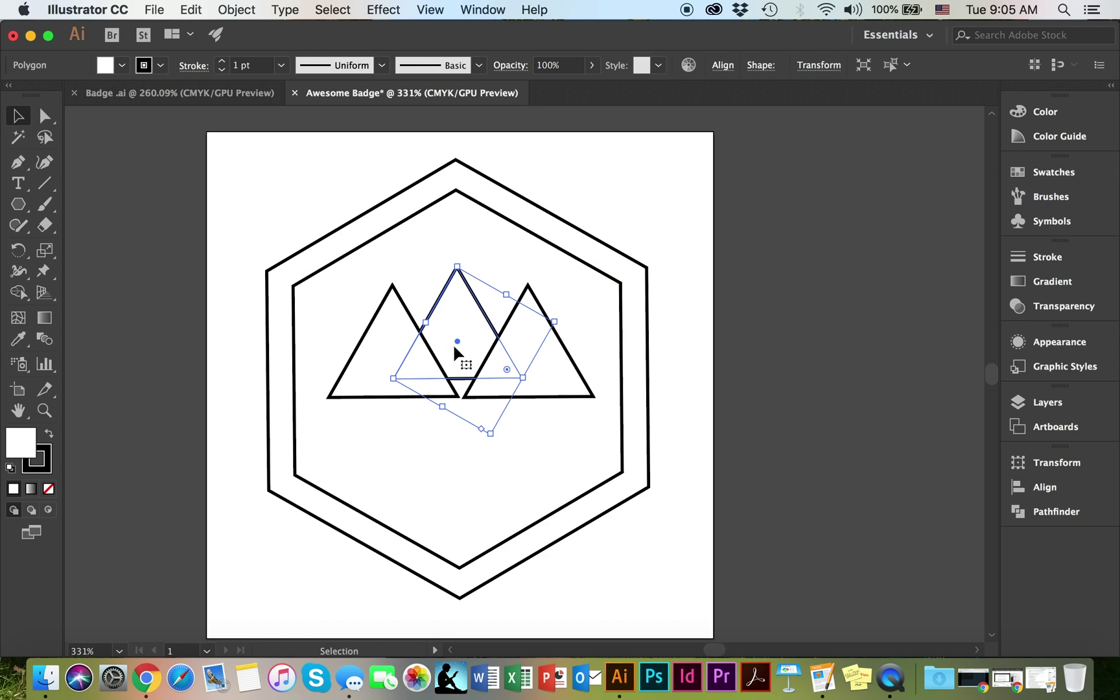
right_click(470, 349)
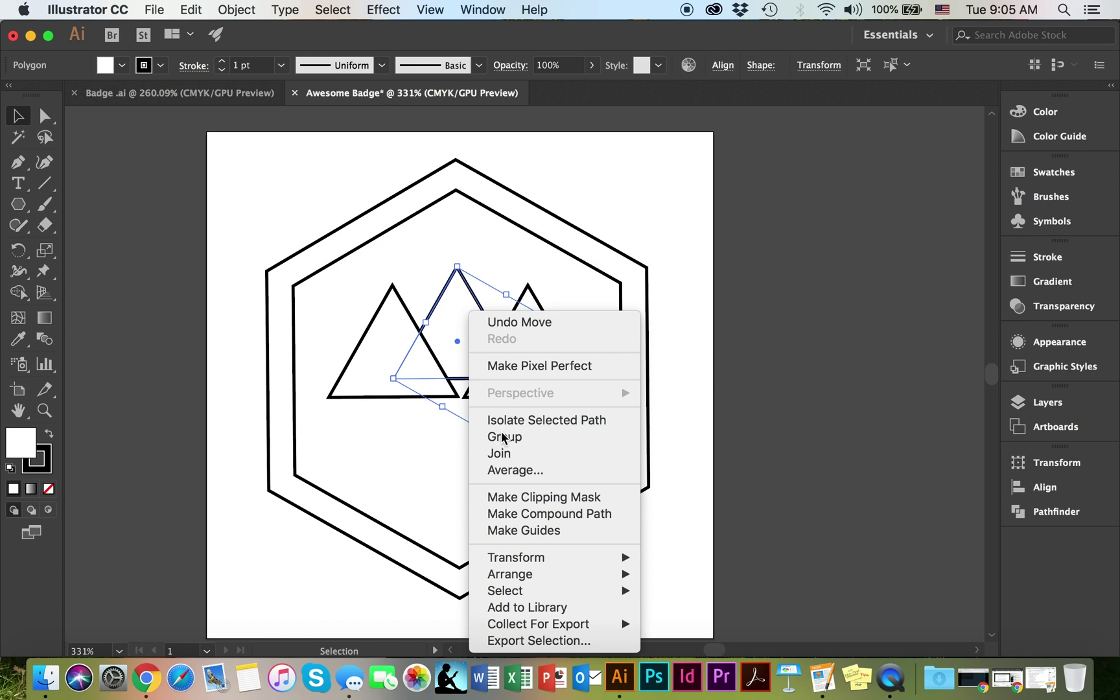
mouse_move(617, 576)
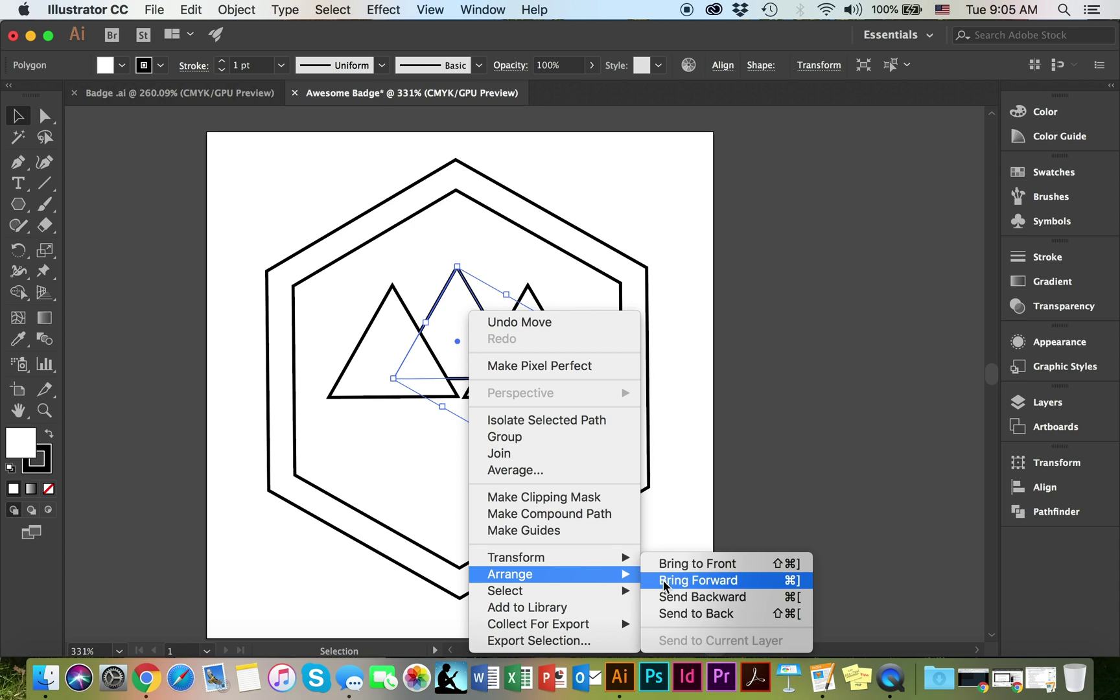
click(697, 566)
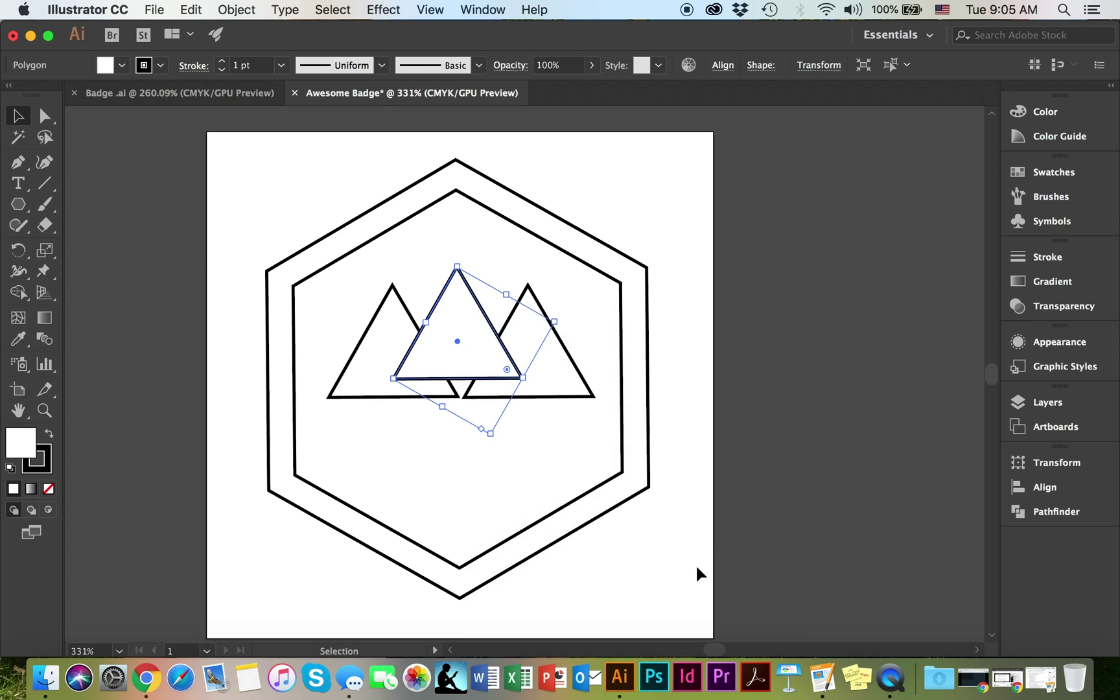
- Widen the middle triangle's base level with the side peaks and raise its summit
click(49, 115)
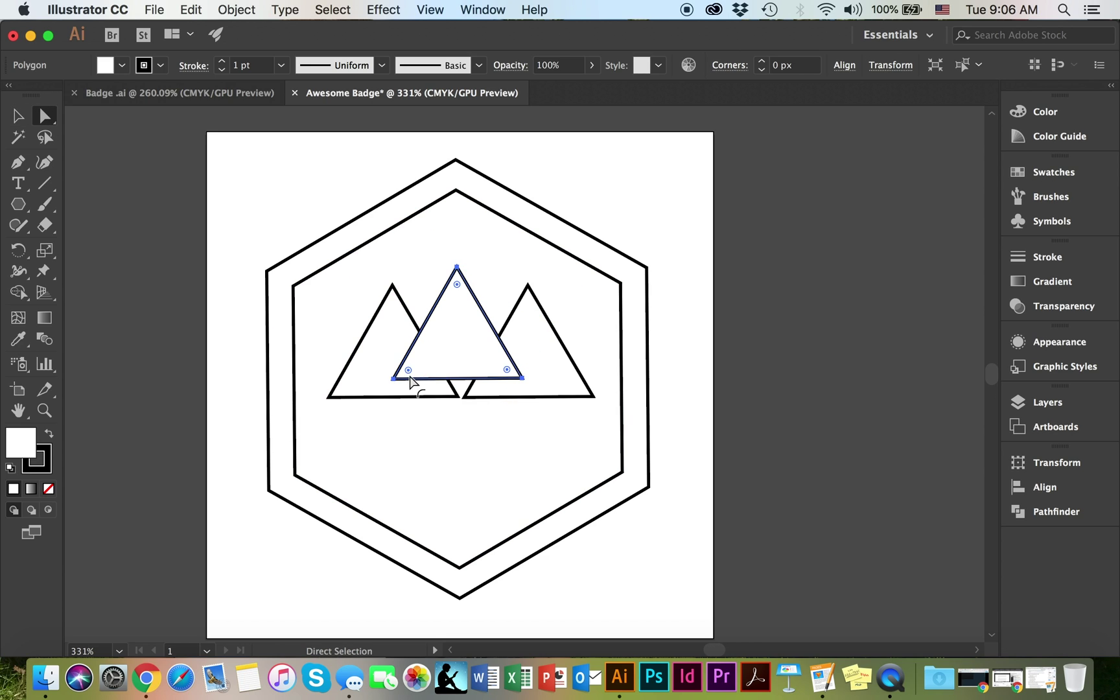
drag(397, 382, 394, 382)
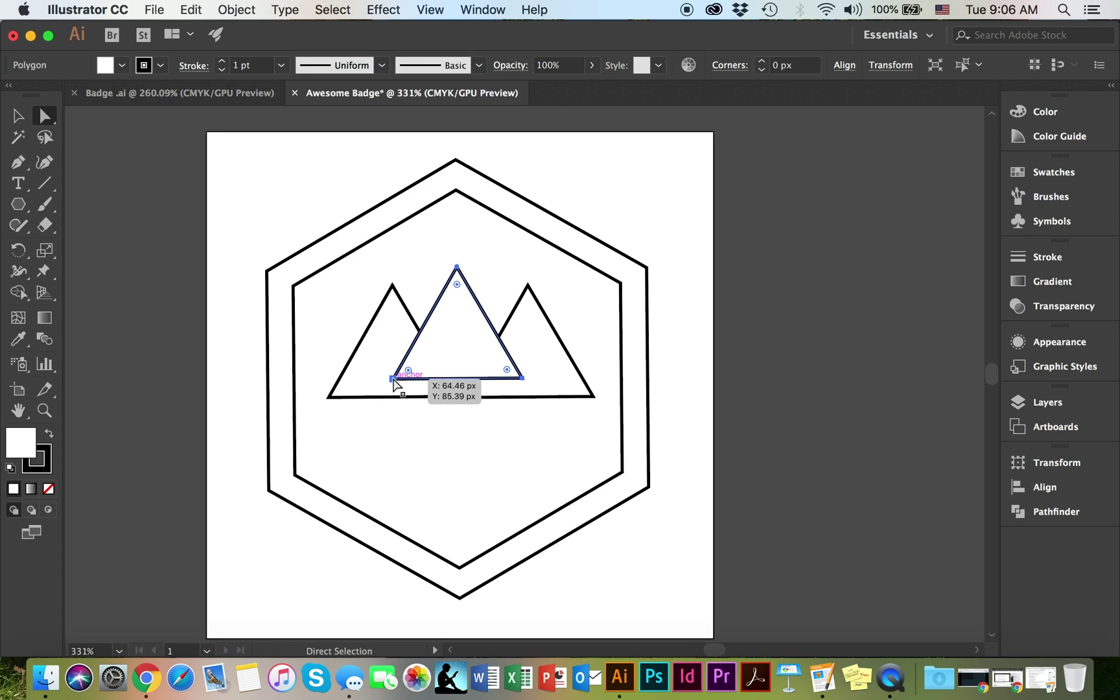
drag(394, 382, 363, 398)
click(523, 379)
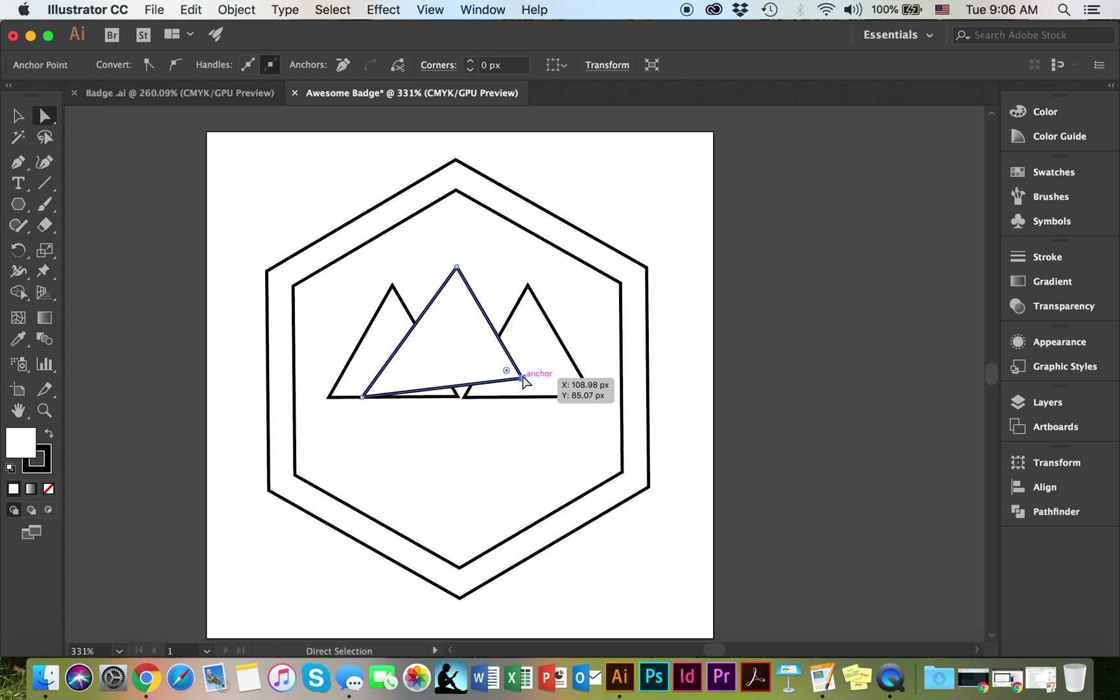
drag(523, 379, 537, 398)
click(457, 267)
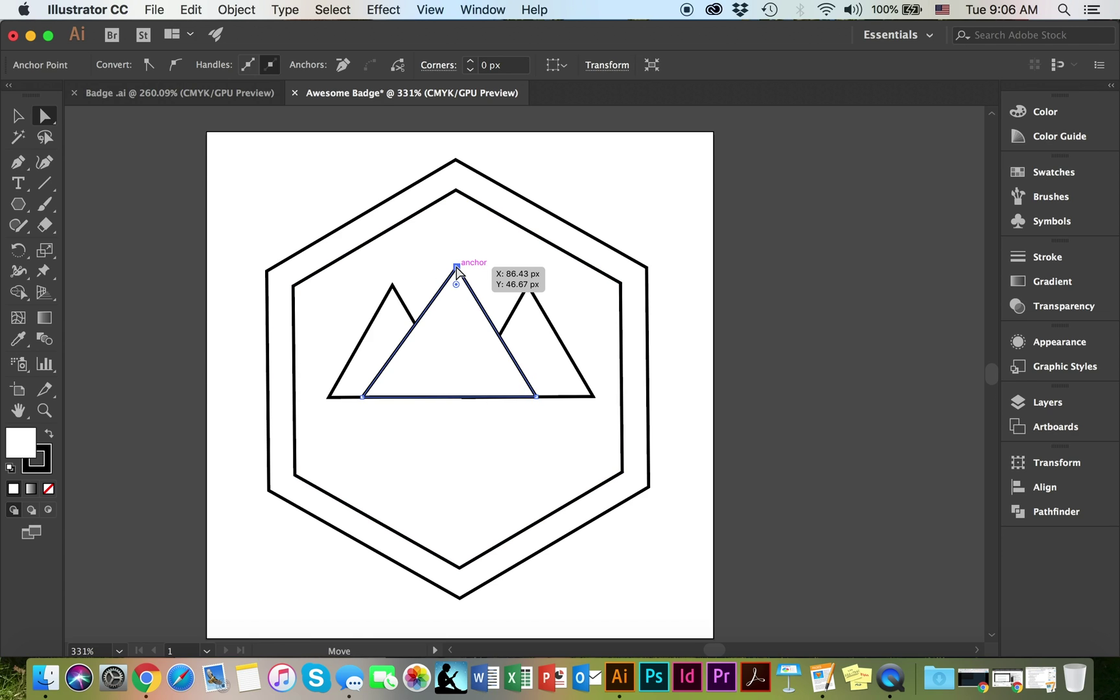
mouse_move(457, 268)
mouse_down()
mouse_move(457, 238)
mouse_move(453, 258)
mouse_up()
key(super+shift+a)
drag(18, 203, 99, 207)
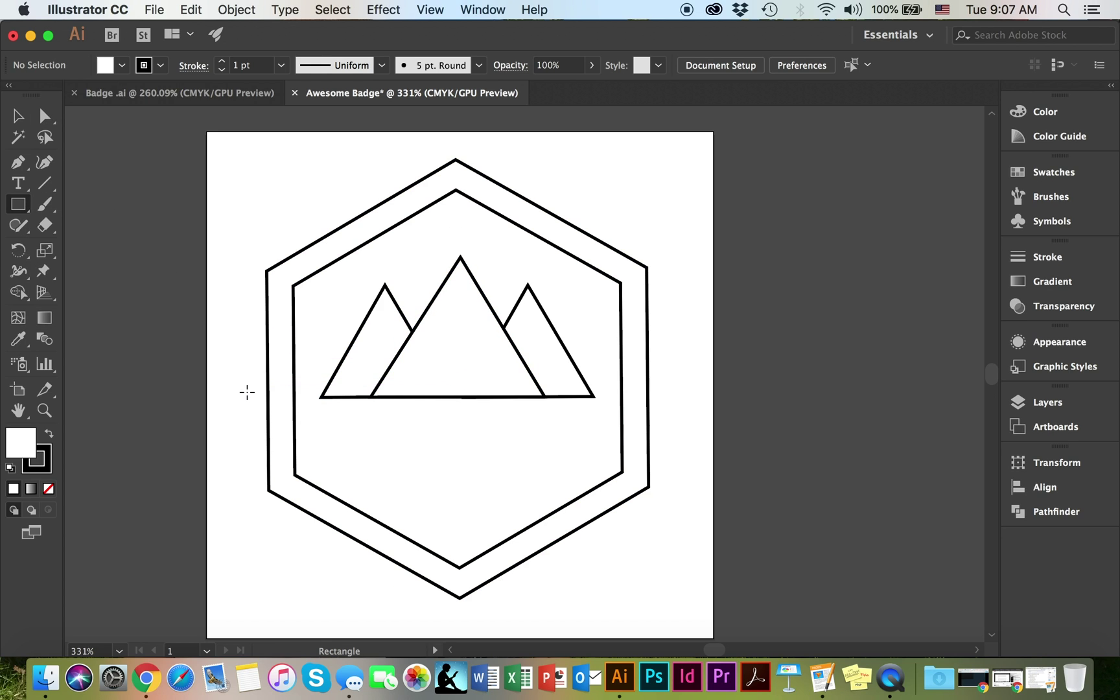
- Draw a long banner rectangle across the hexagon and a small end rectangle at its left
drag(249, 395, 678, 474)
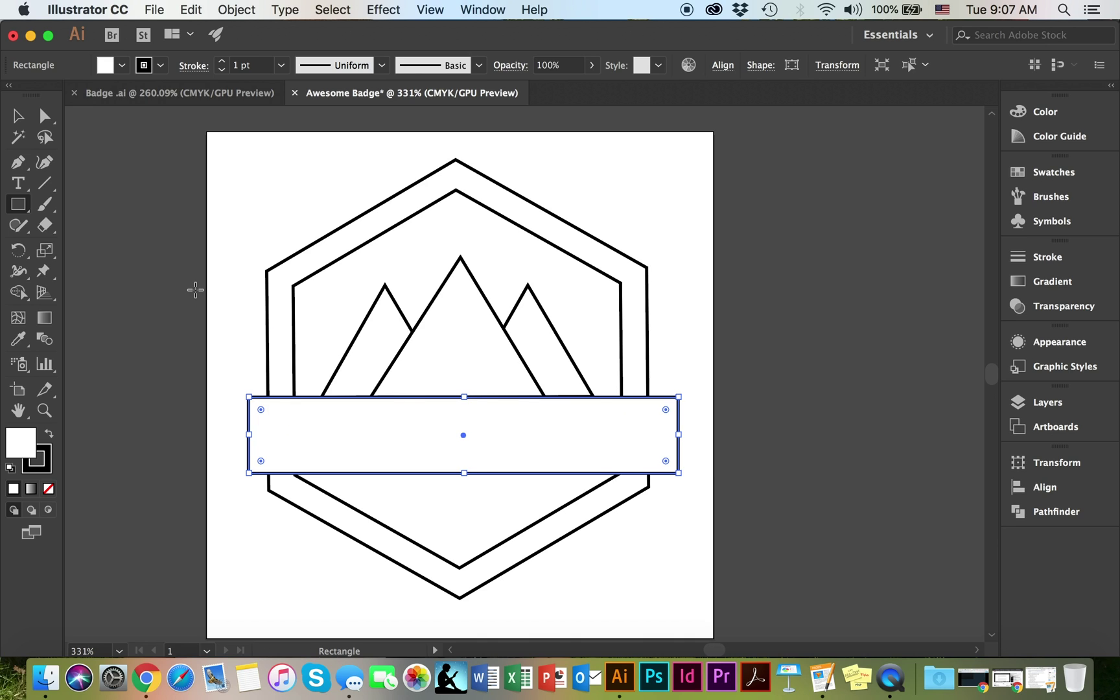
drag(221, 379, 252, 456)
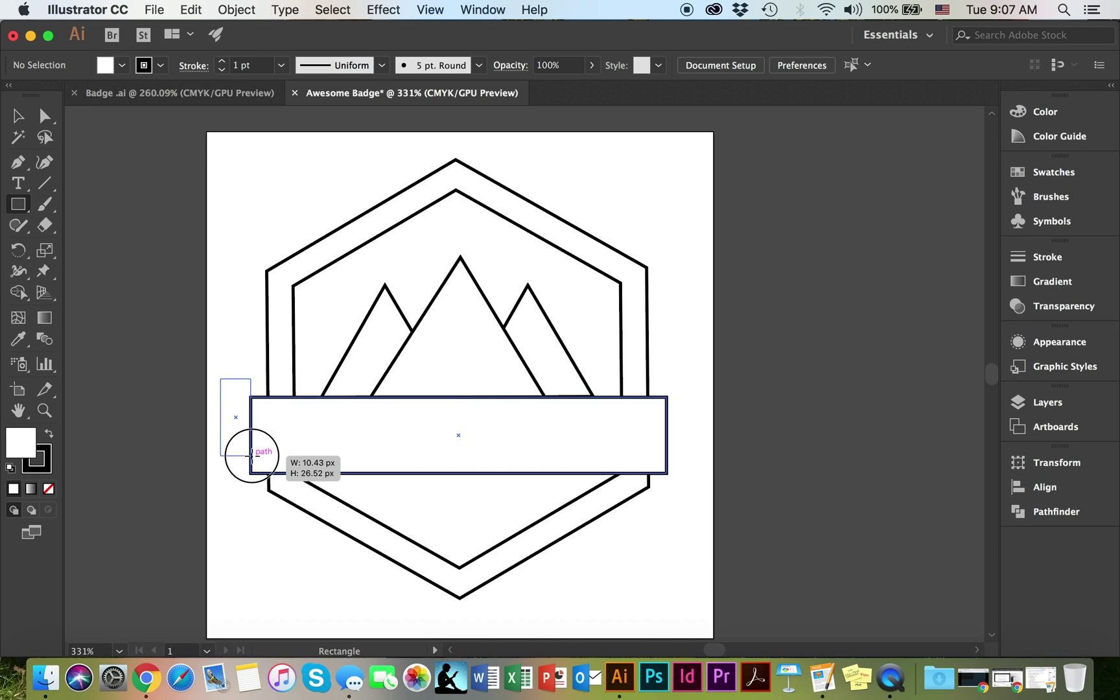
drag(251, 456, 252, 464)
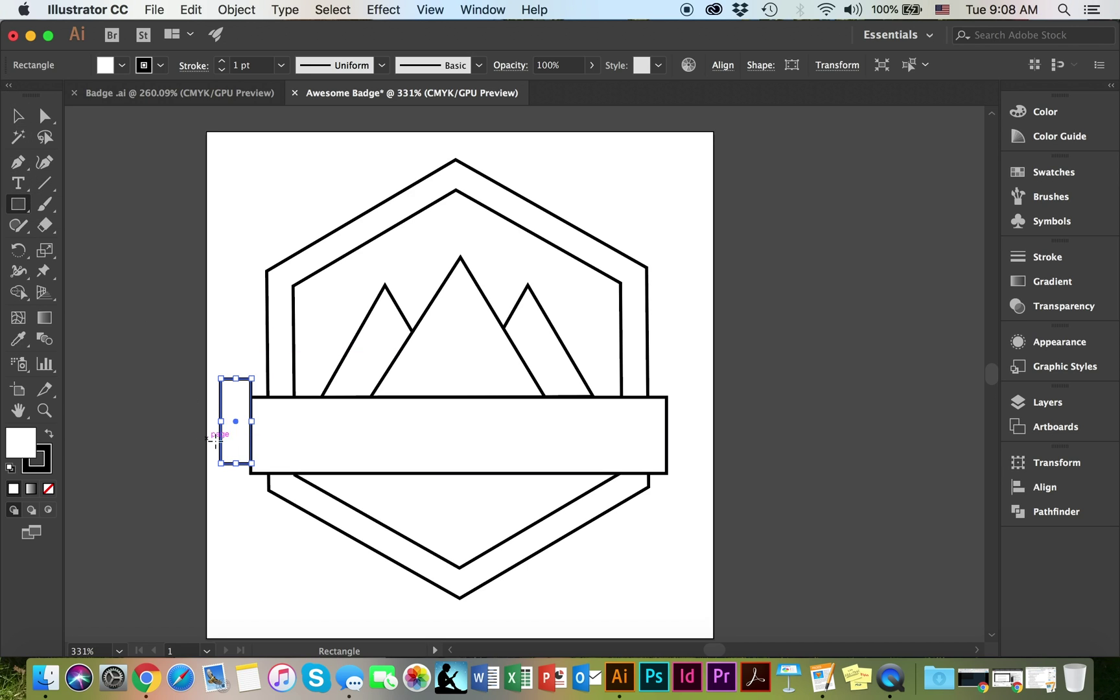
drag(26, 168, 68, 184)
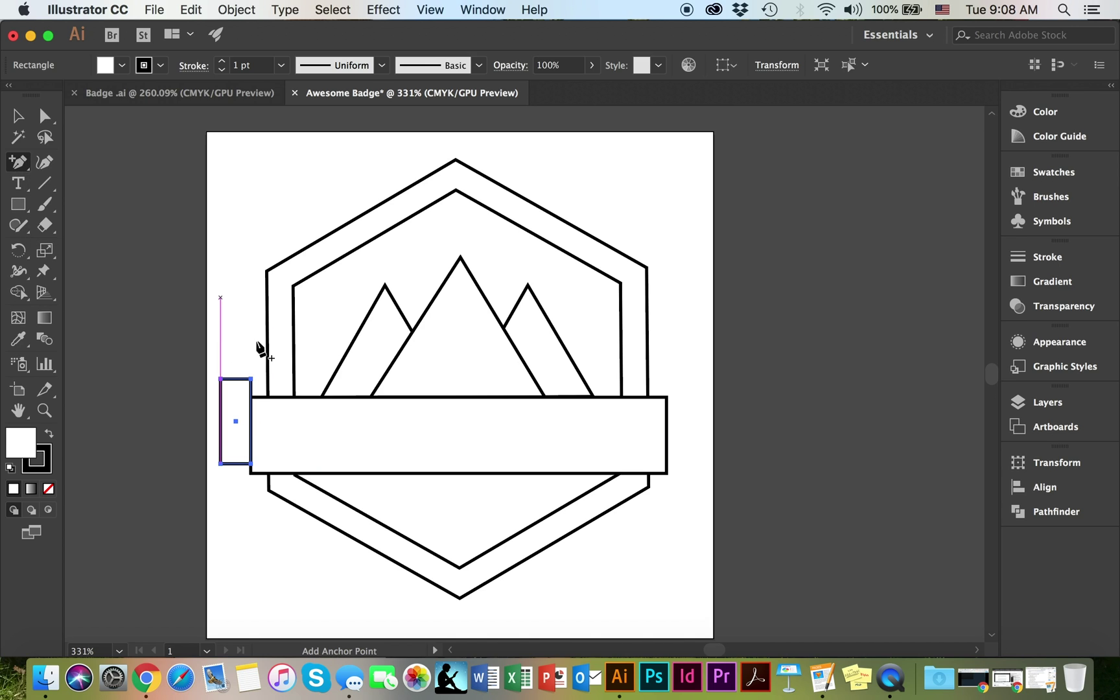
- Add an anchor on the end piece's left edge and push it inward to form a notch
click(221, 421)
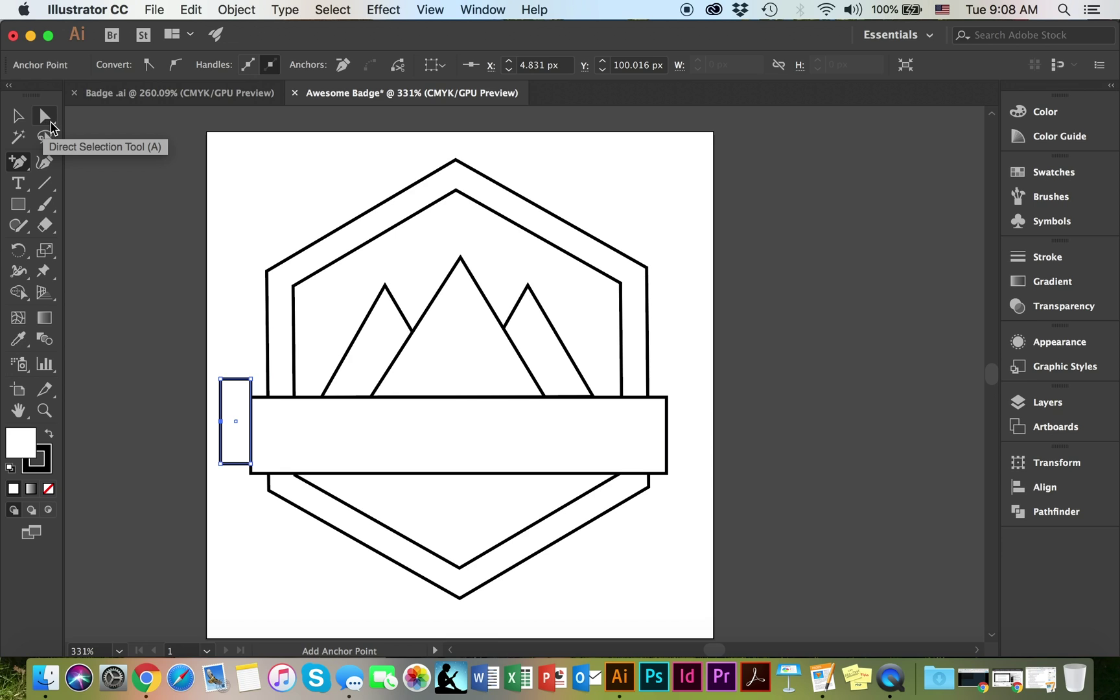
click(50, 123)
click(221, 422)
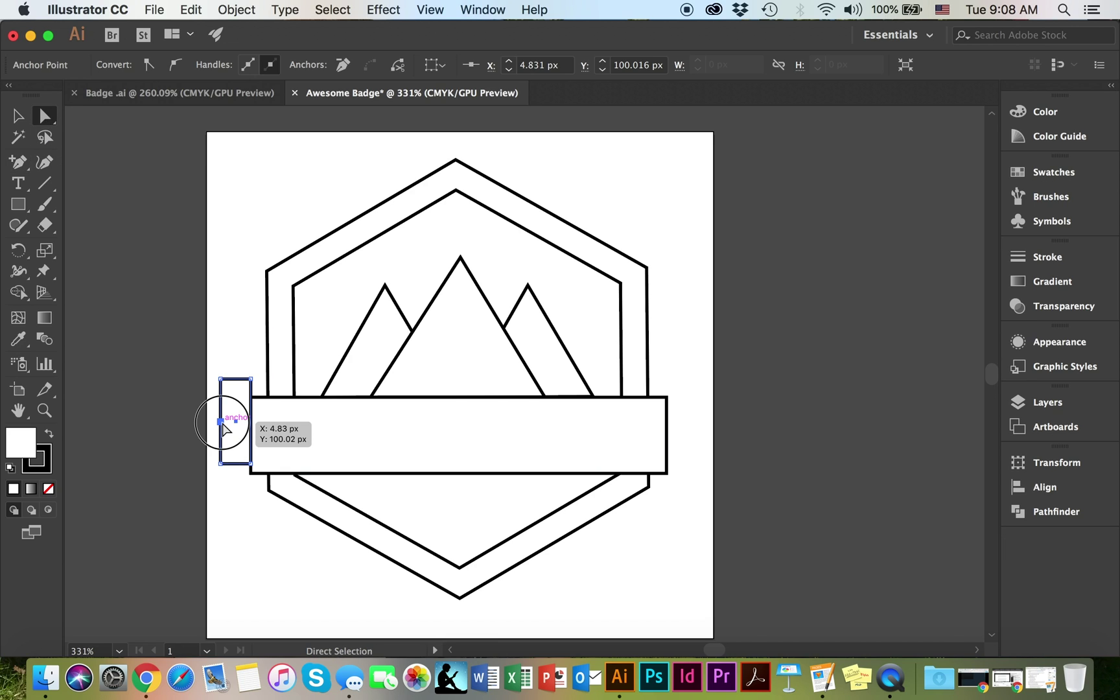
drag(222, 422, 235, 421)
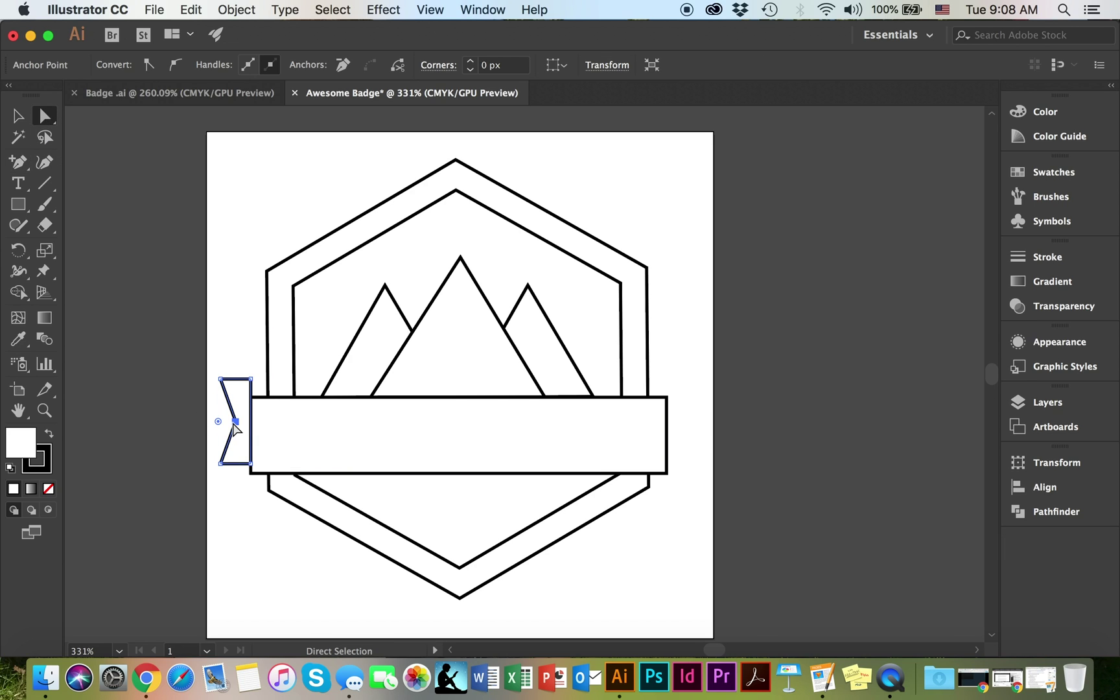
shift+click(278, 431)
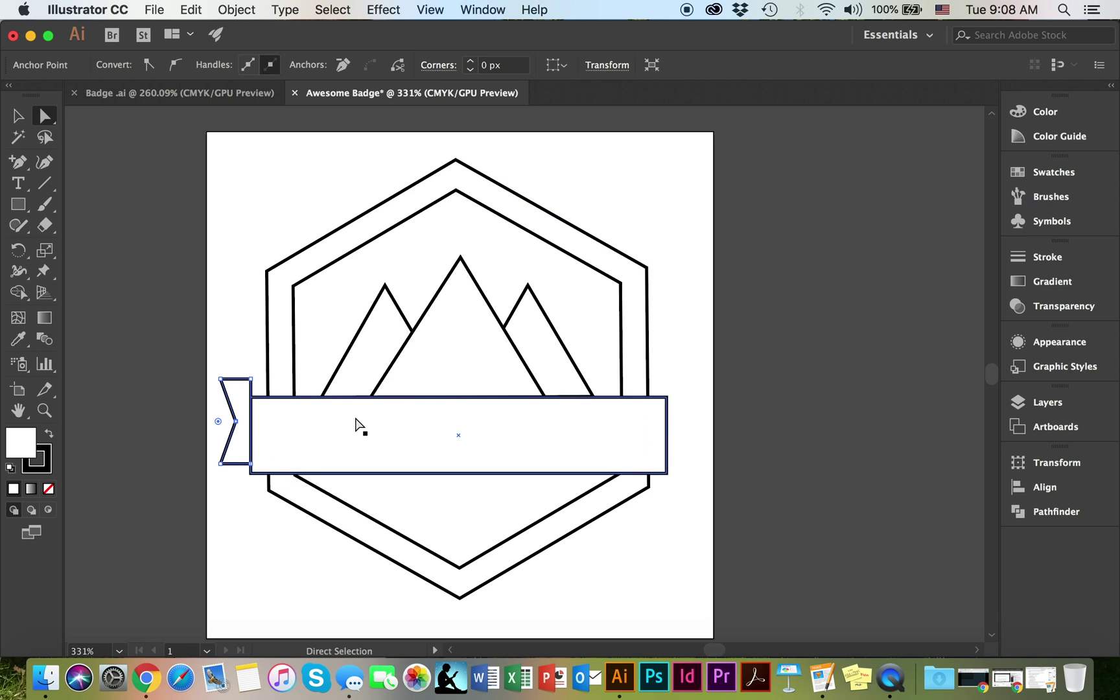
- Copy the notched end, reflect it across a vertical axis, and move it to the banner's right end
key(v)
click(235, 403)
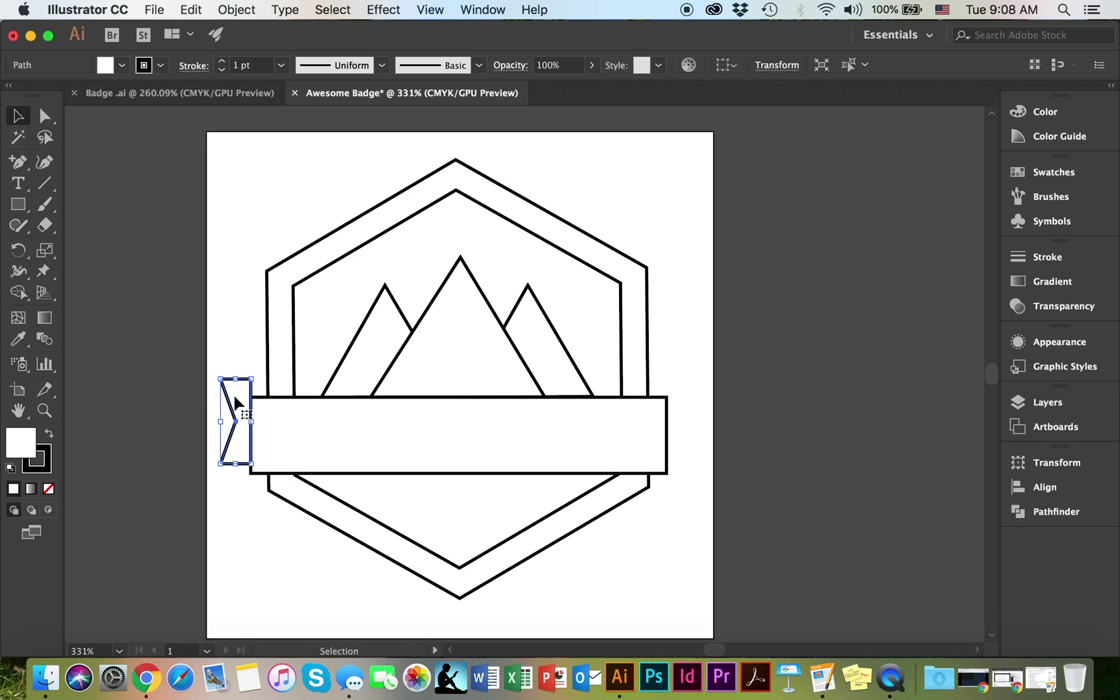
key(a)
key(ctrl+c)
key(ctrl+v)
key(v)
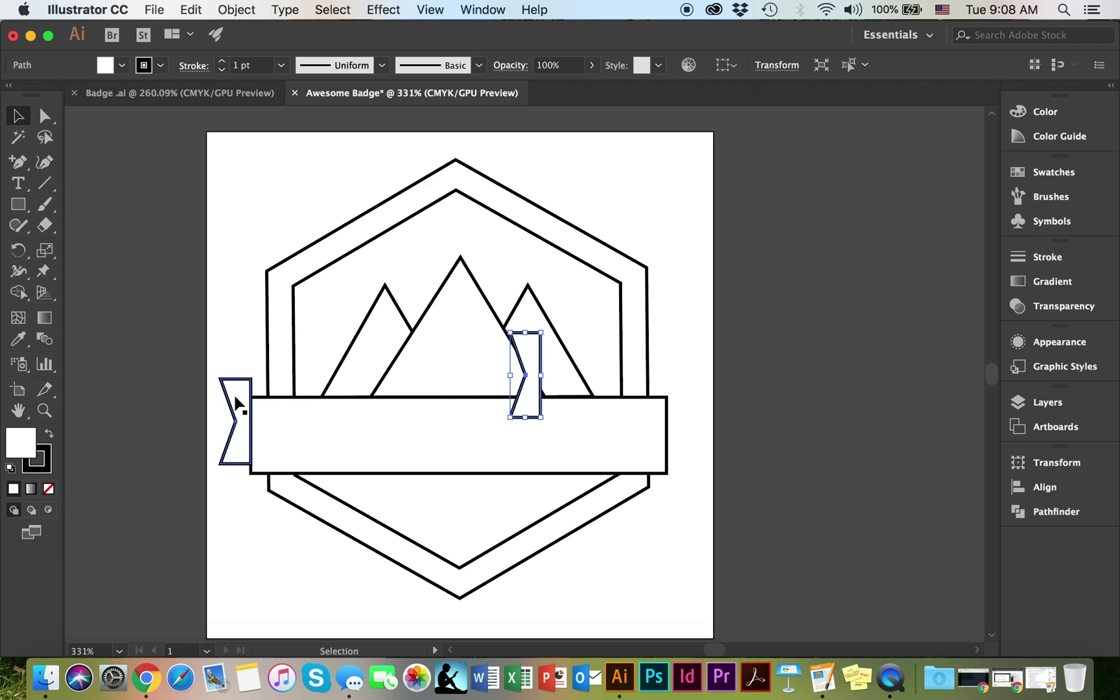
right_click(530, 360)
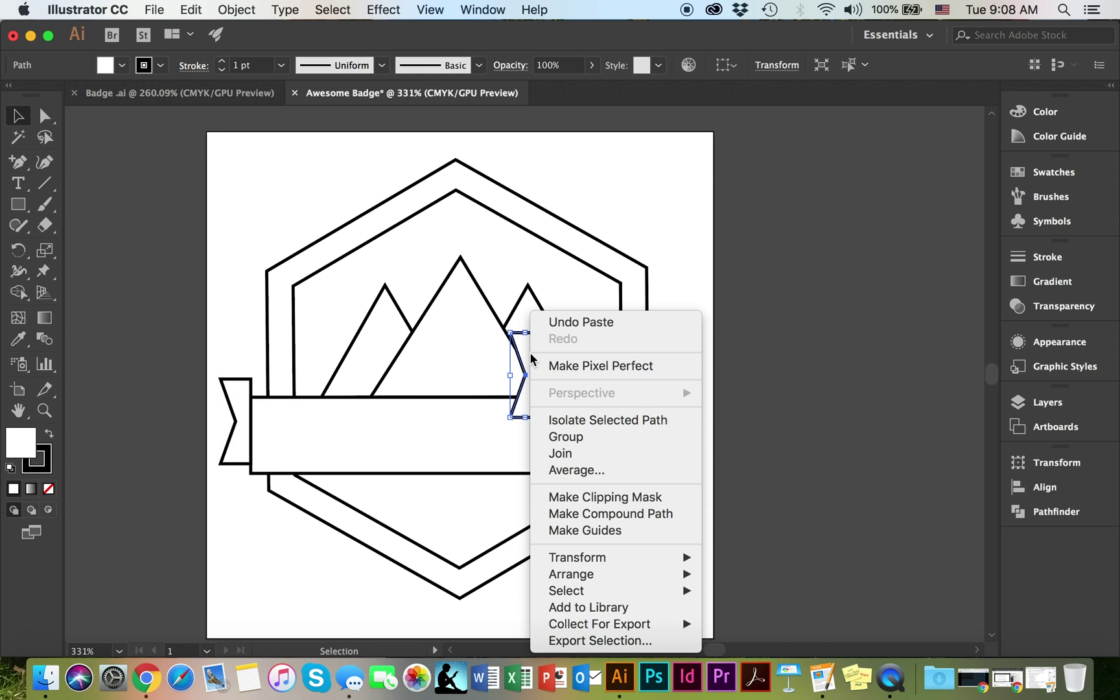
mouse_move(685, 562)
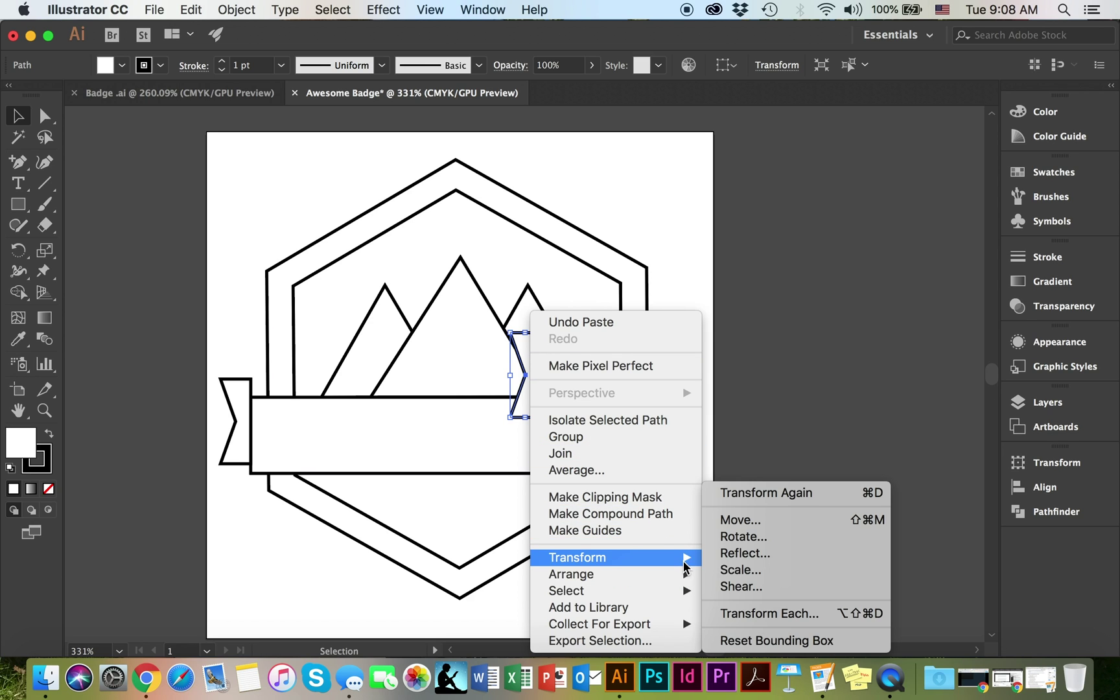
click(734, 555)
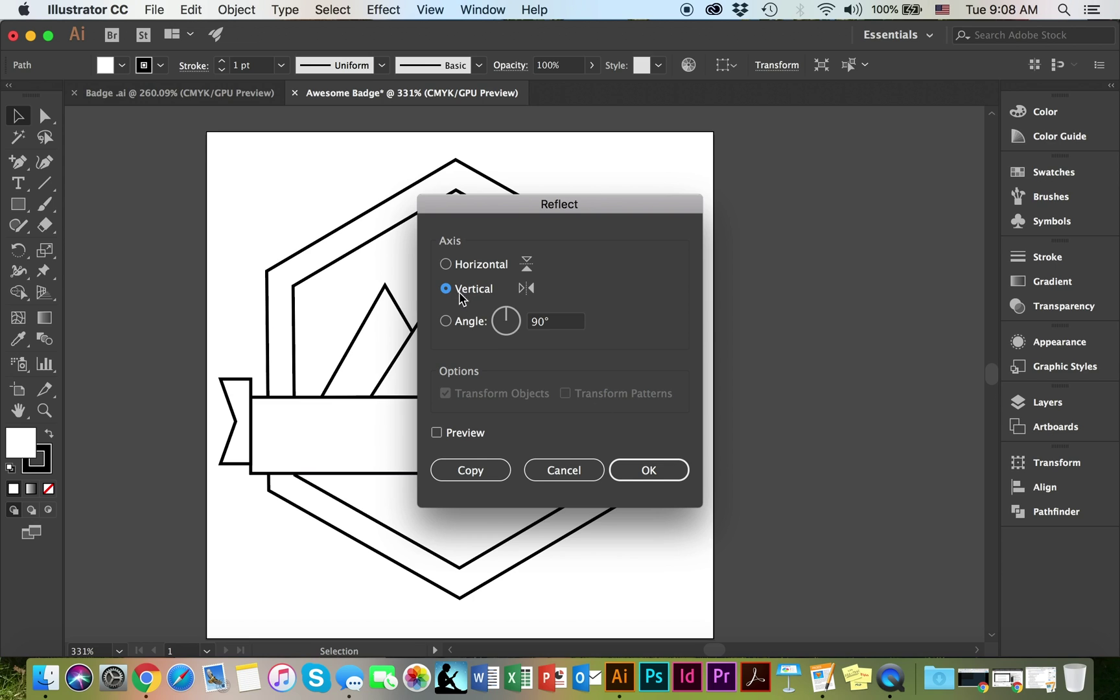
click(649, 470)
drag(542, 345, 678, 390)
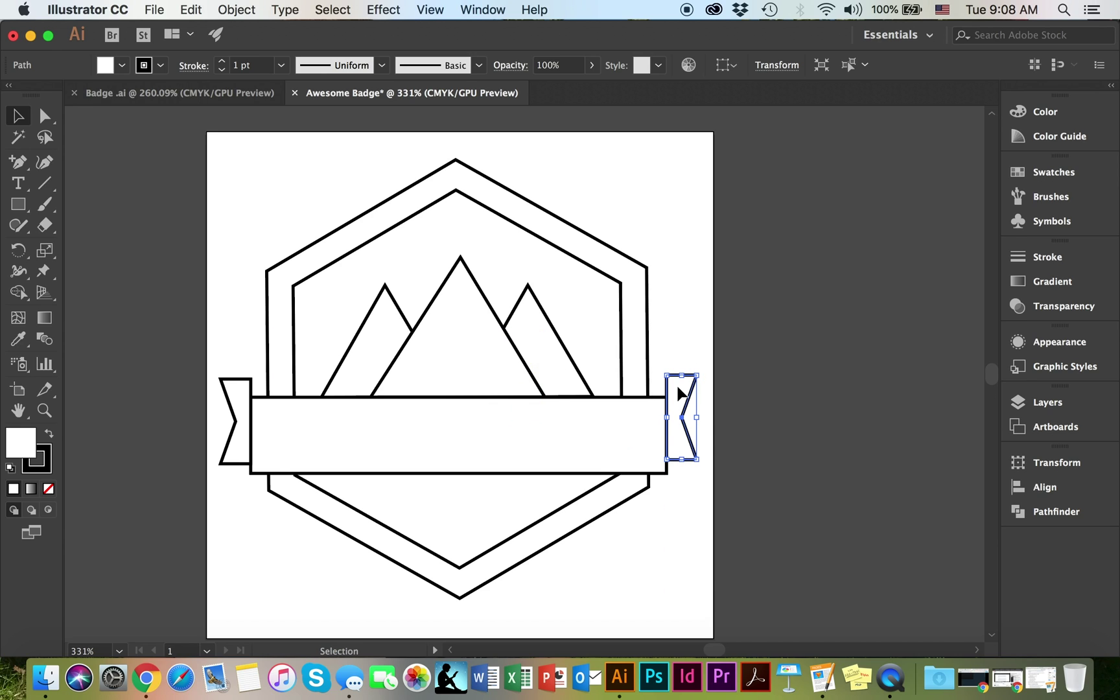
- Check the mirrored end's position and size values, then deselect it
click(1057, 463)
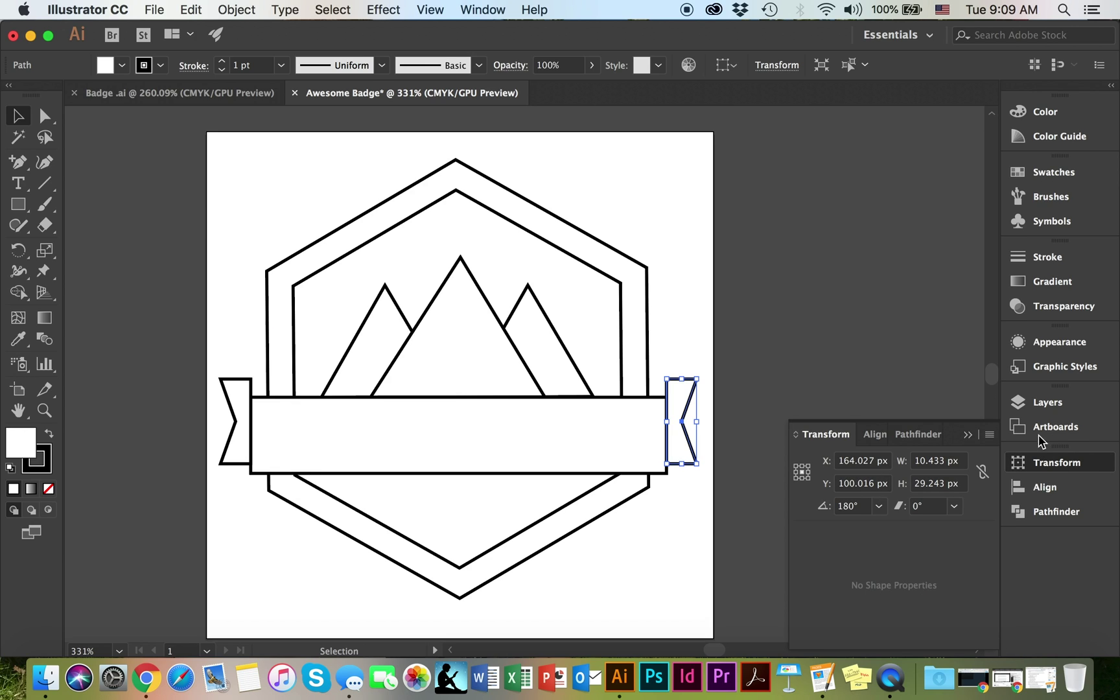
click(775, 65)
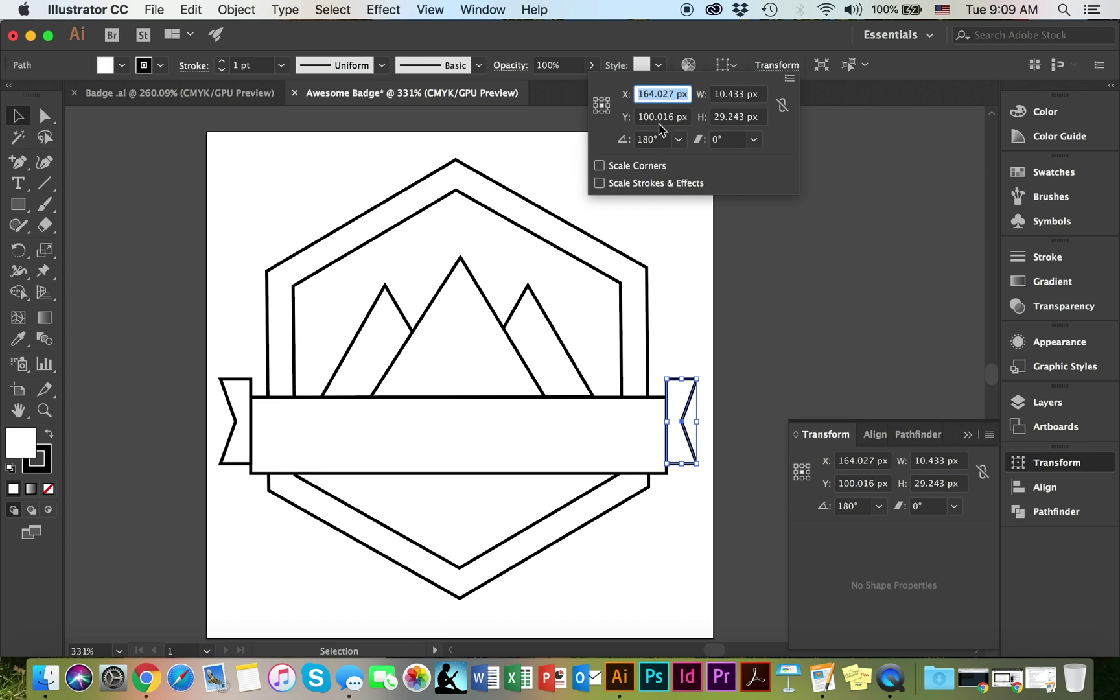
click(910, 78)
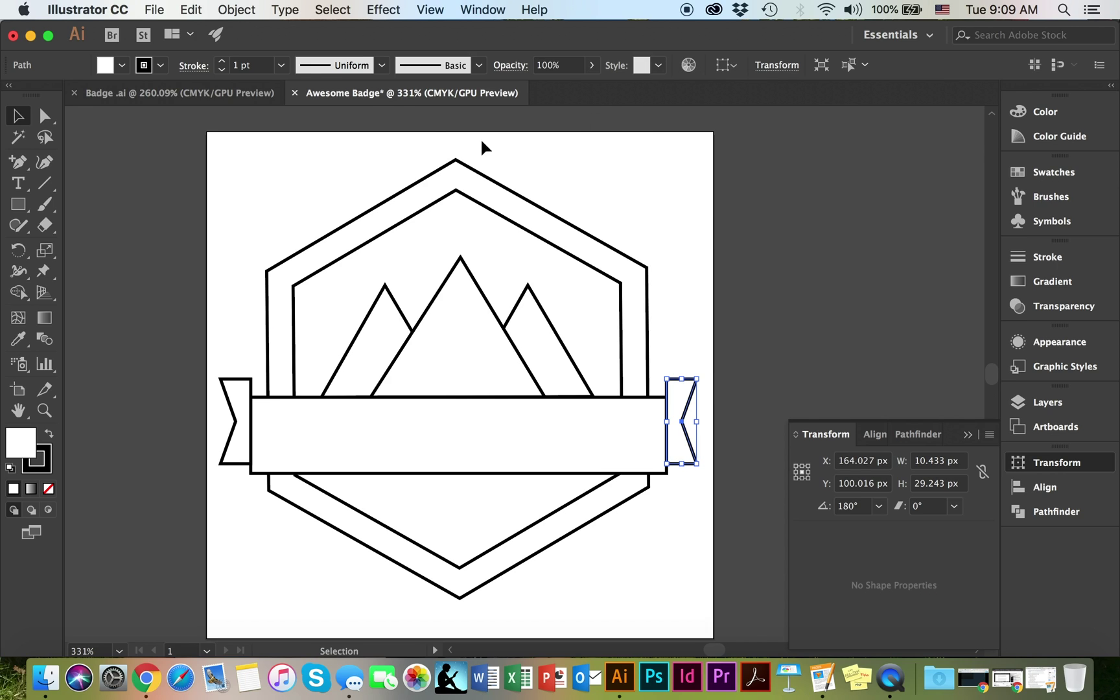
click(833, 353)
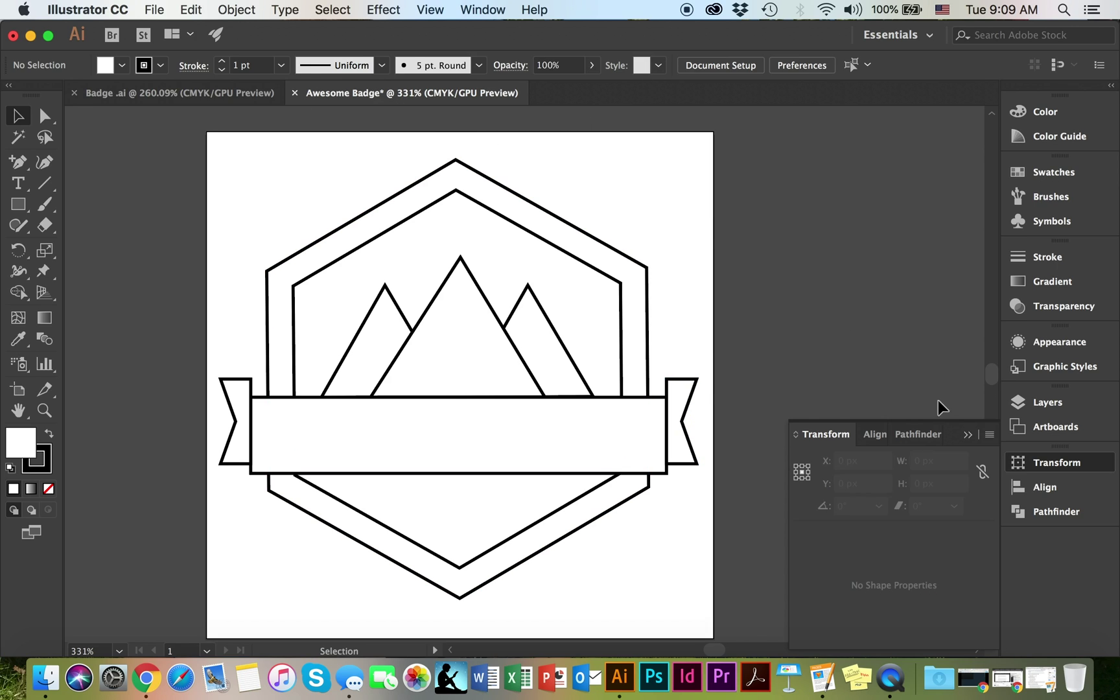
- Type 'MOUNTAIN EXPLORER' inside the banner and nudge it left to centre it
click(18, 184)
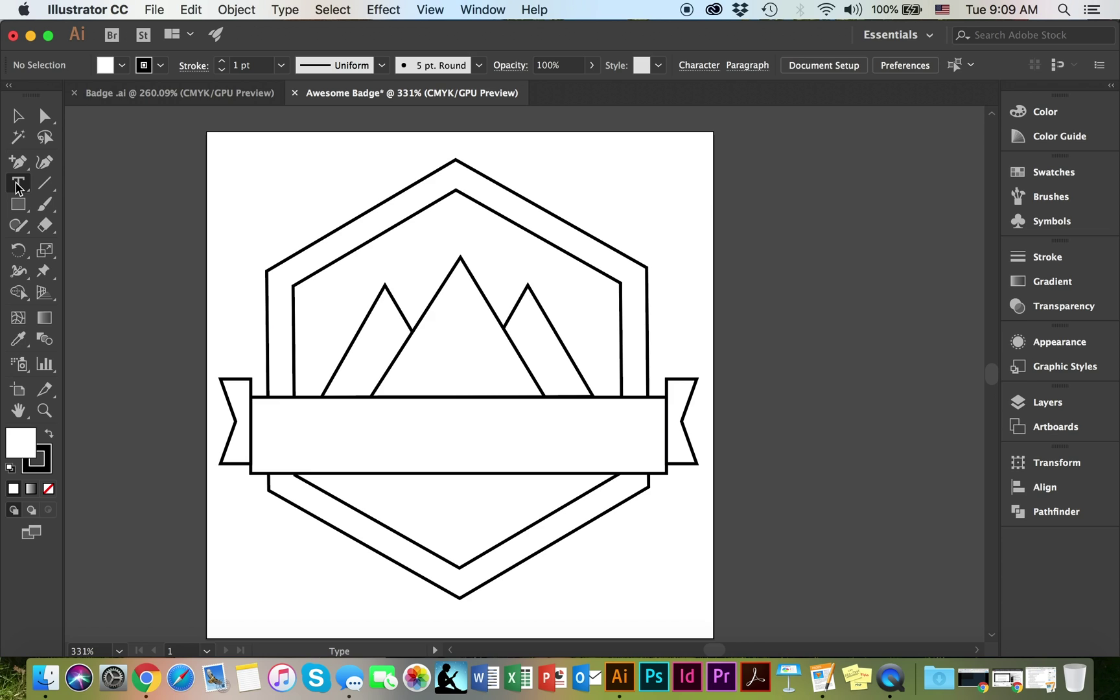
click(350, 431)
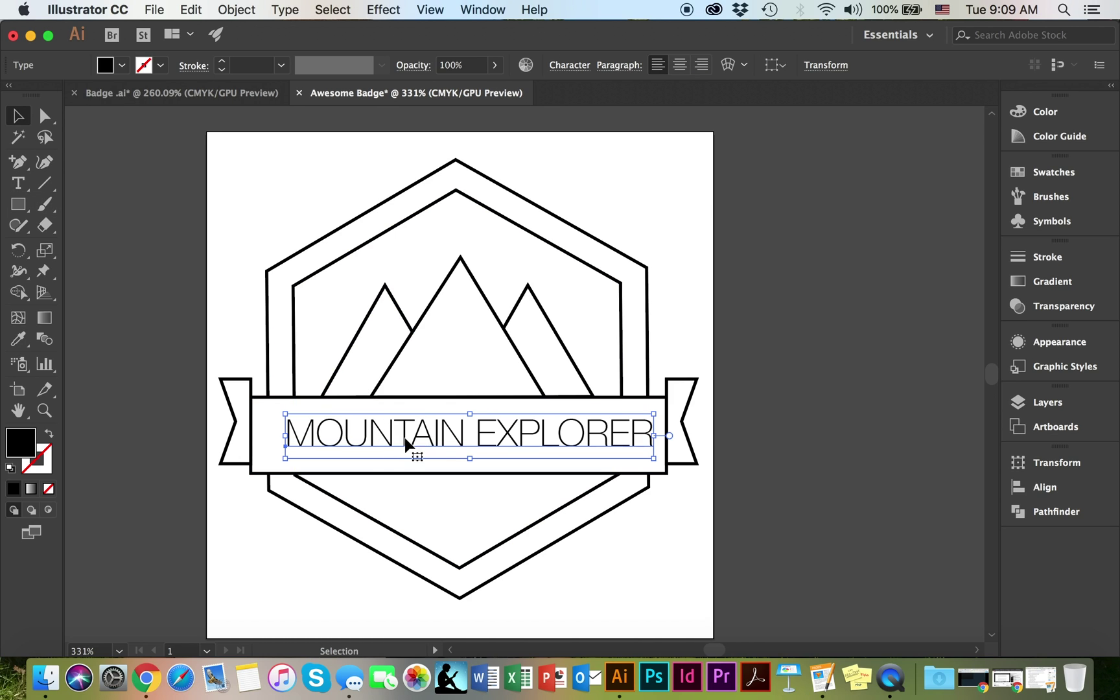
drag(530, 438, 523, 432)
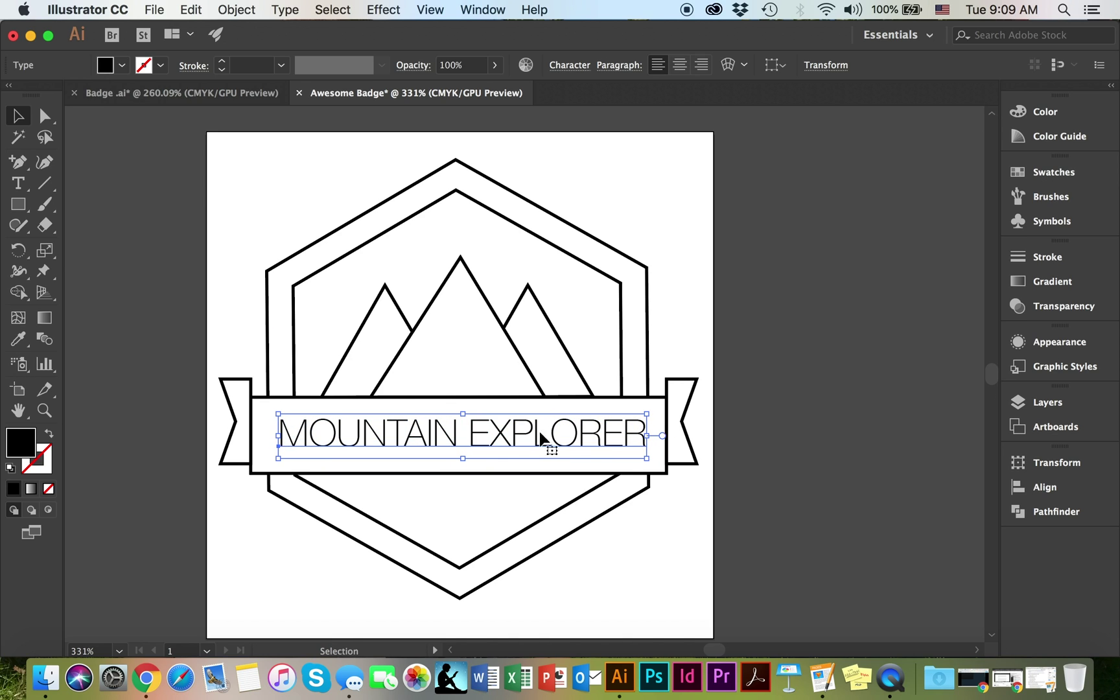
click(747, 437)
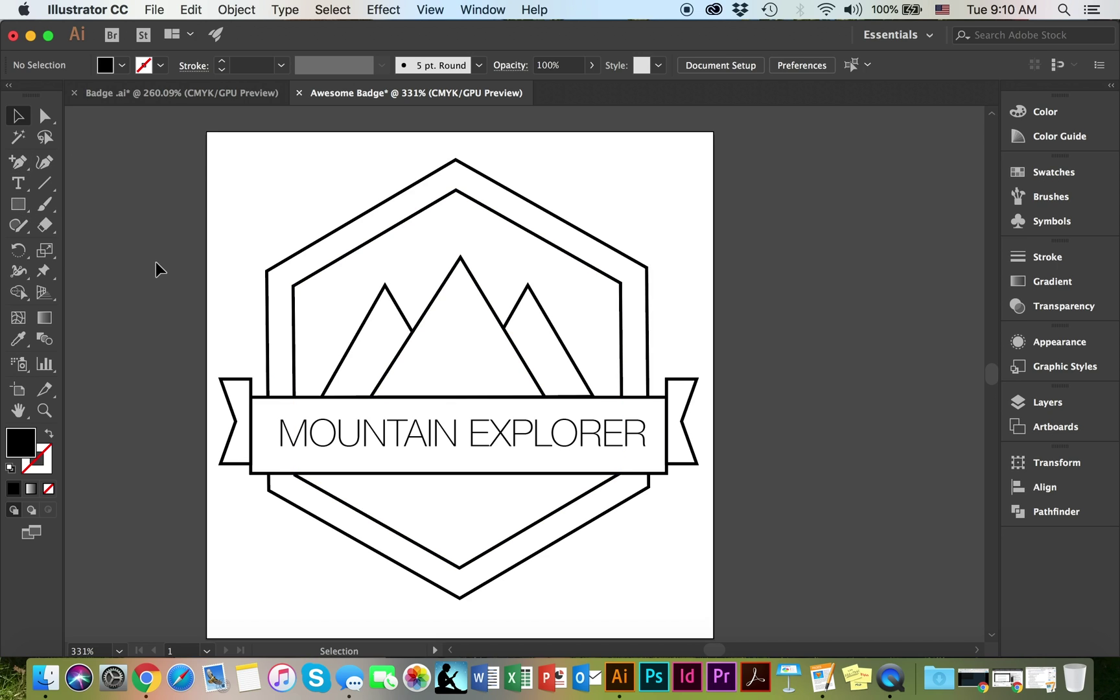
- With the Pen tool, outline a jagged snow cap around the big mountain's peak
click(22, 162)
click(23, 167)
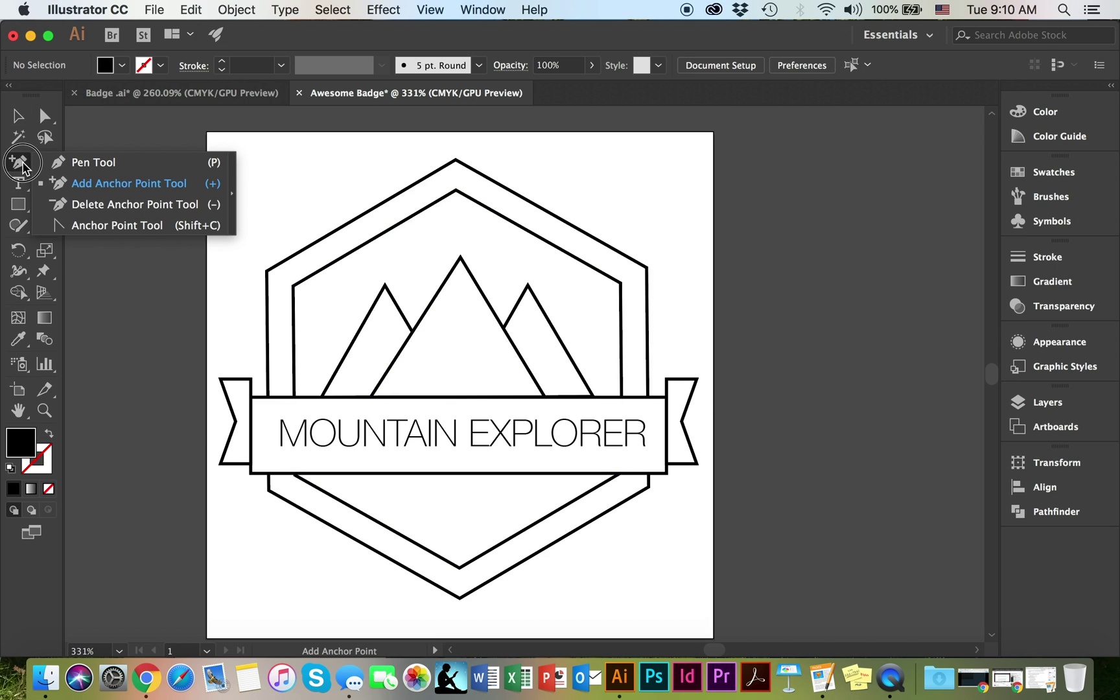
drag(23, 167, 68, 167)
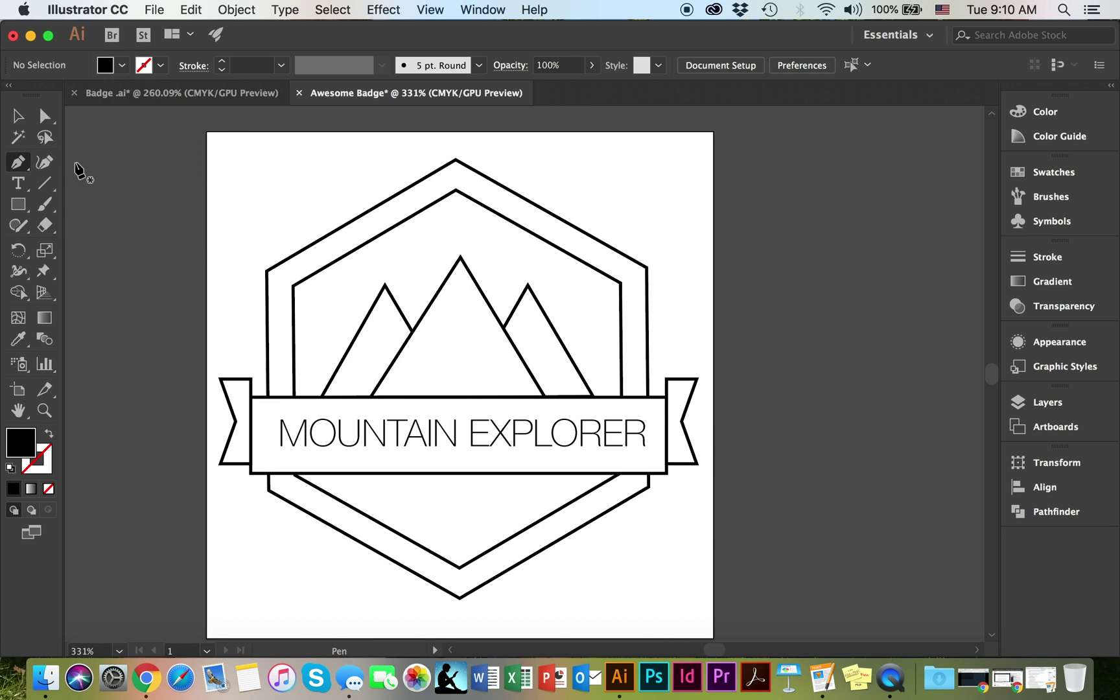
click(410, 351)
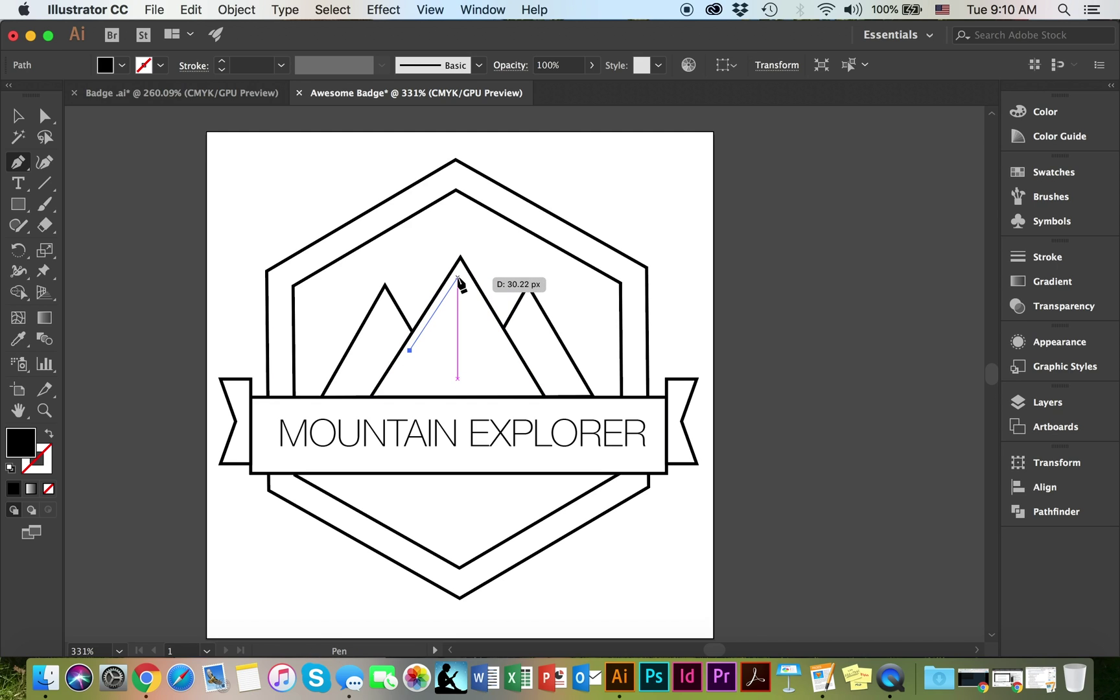
click(458, 276)
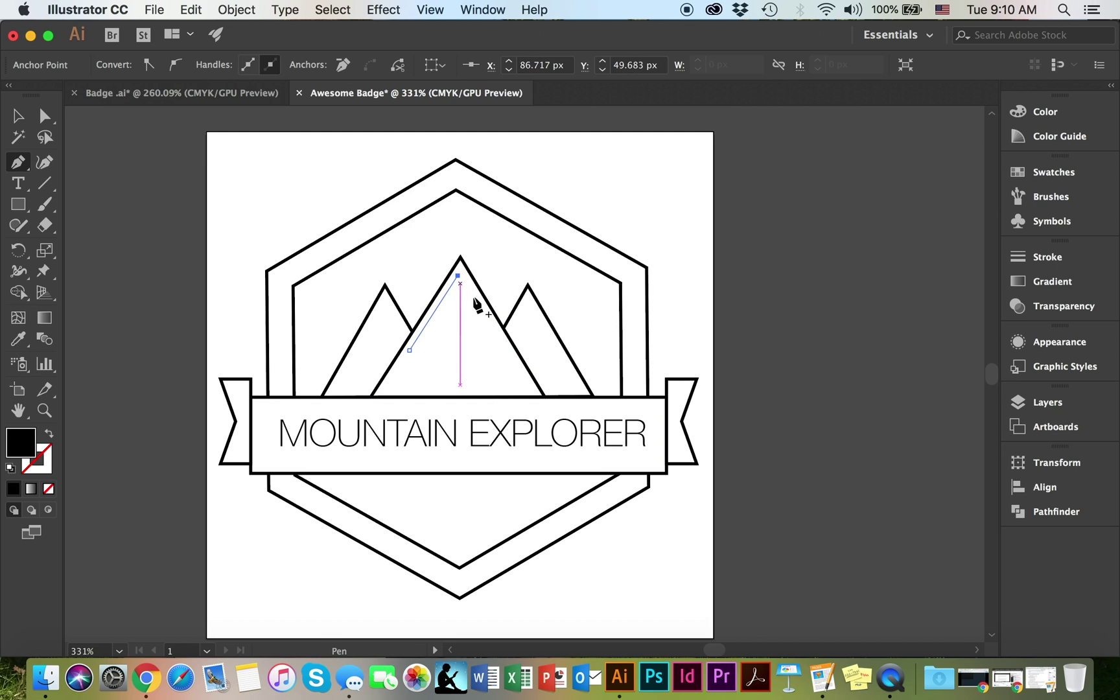
click(500, 345)
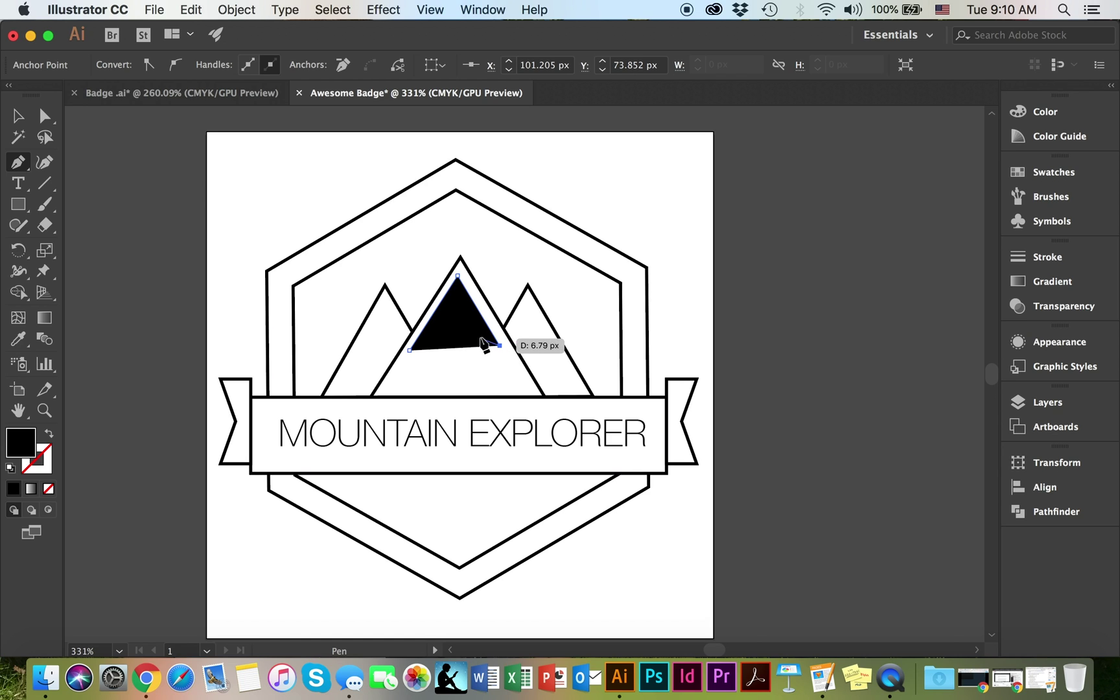
click(466, 314)
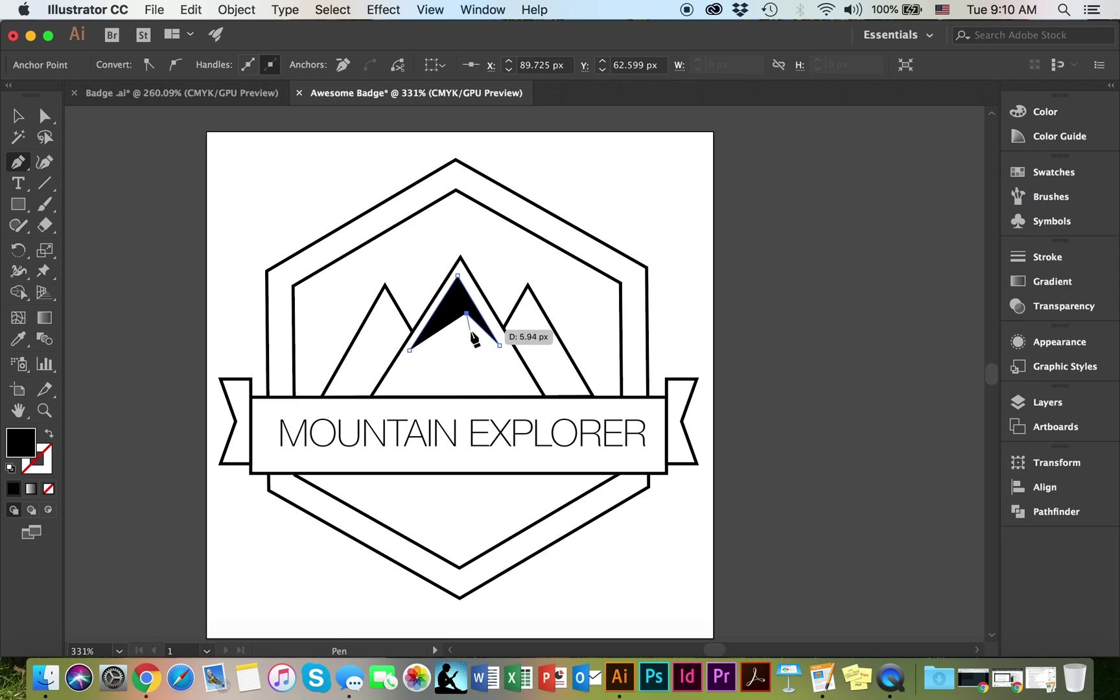
click(479, 350)
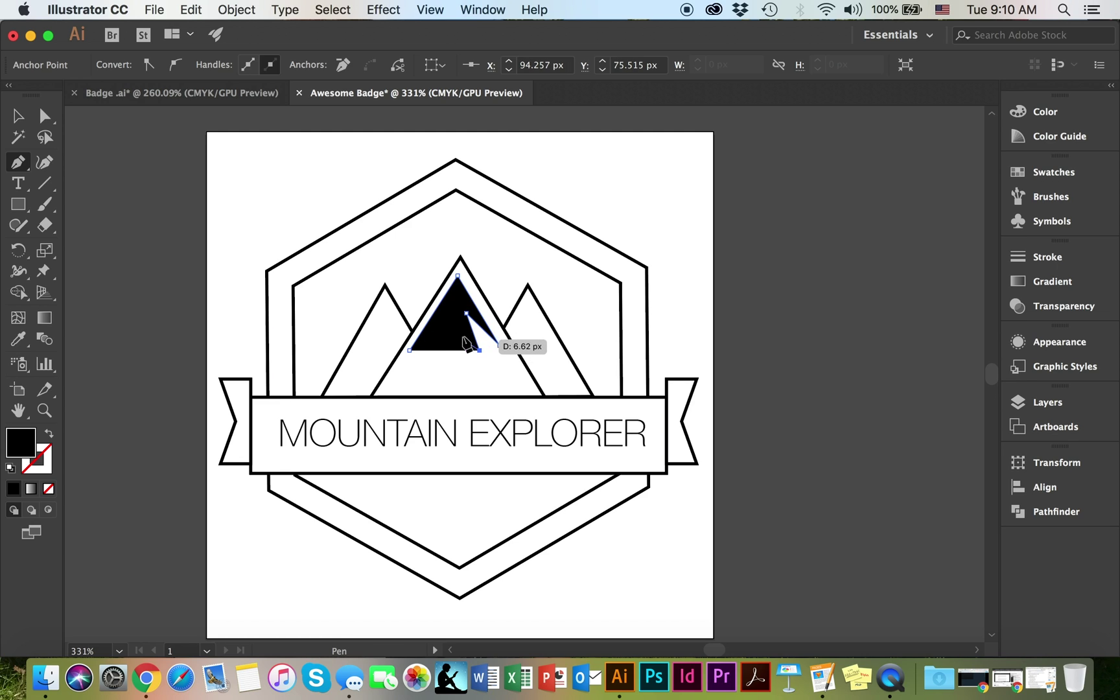
click(455, 315)
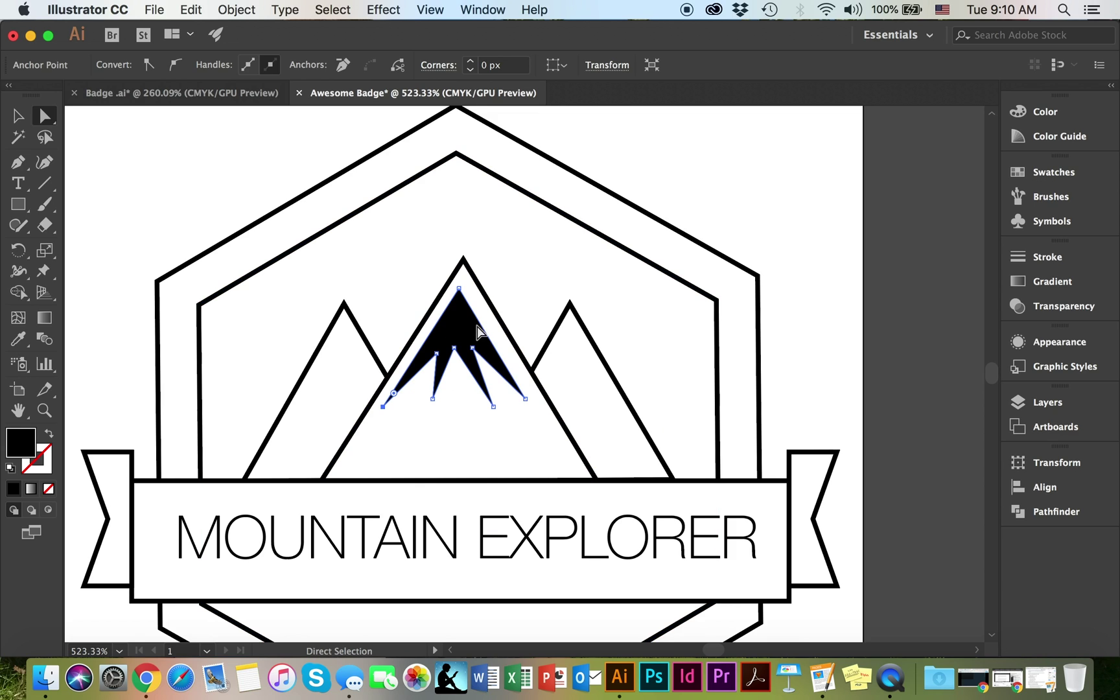
- Reshape the snow cap's anchors so its top meets the peak and its lower points follow the slopes
click(462, 309)
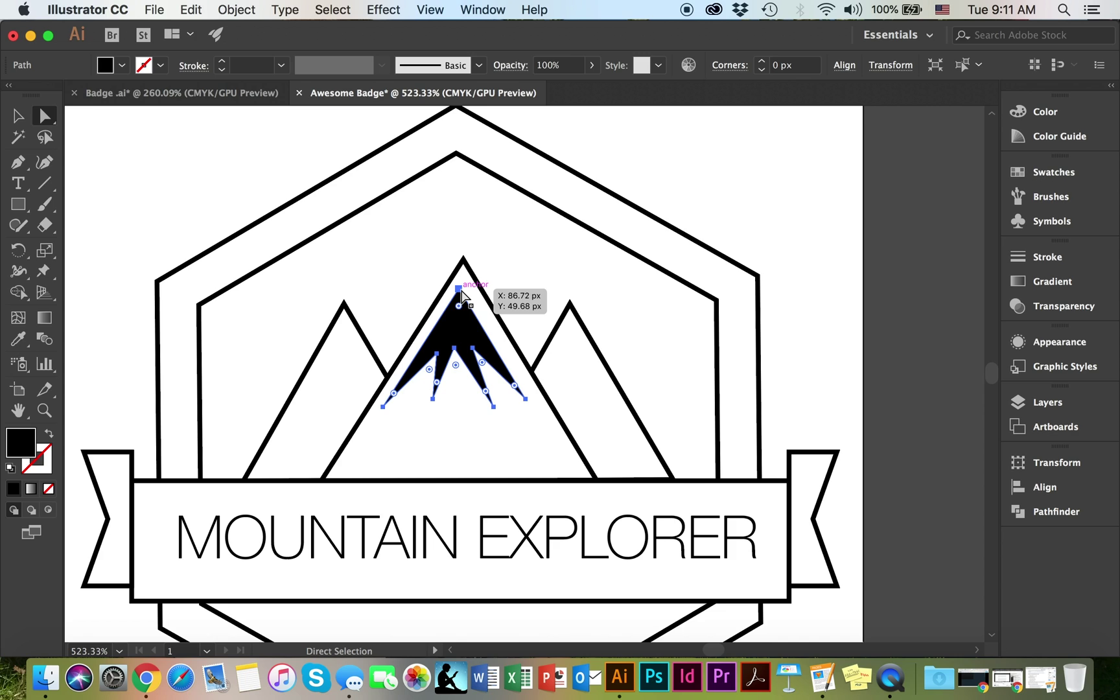
click(459, 288)
drag(461, 291, 464, 283)
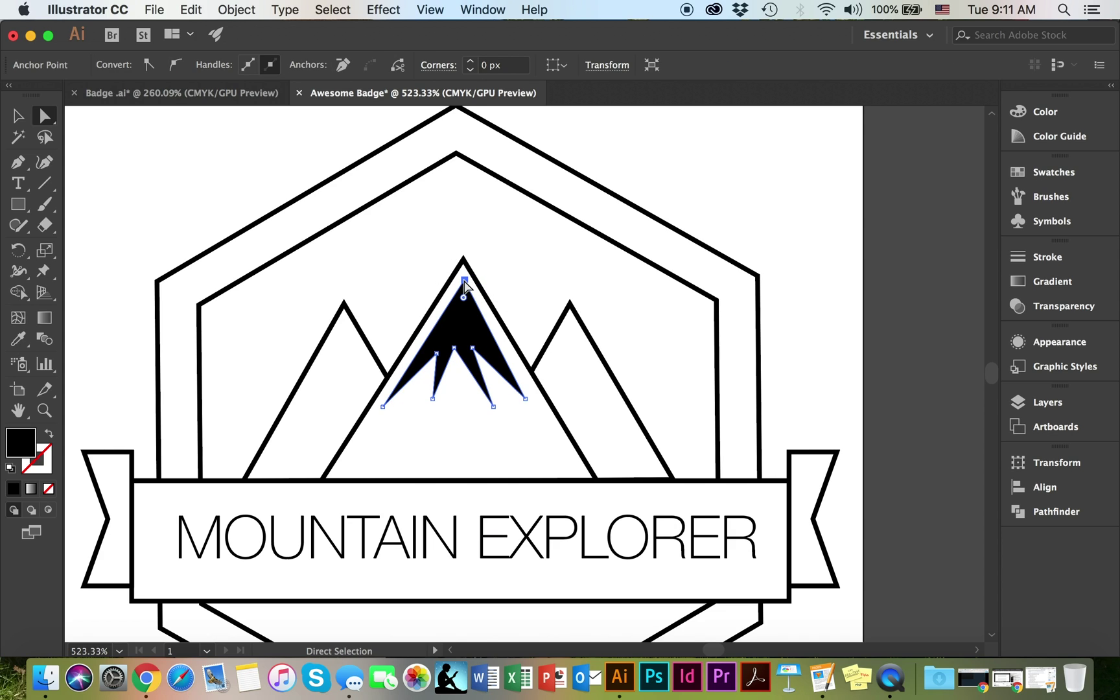
drag(526, 399, 532, 391)
drag(383, 407, 333, 482)
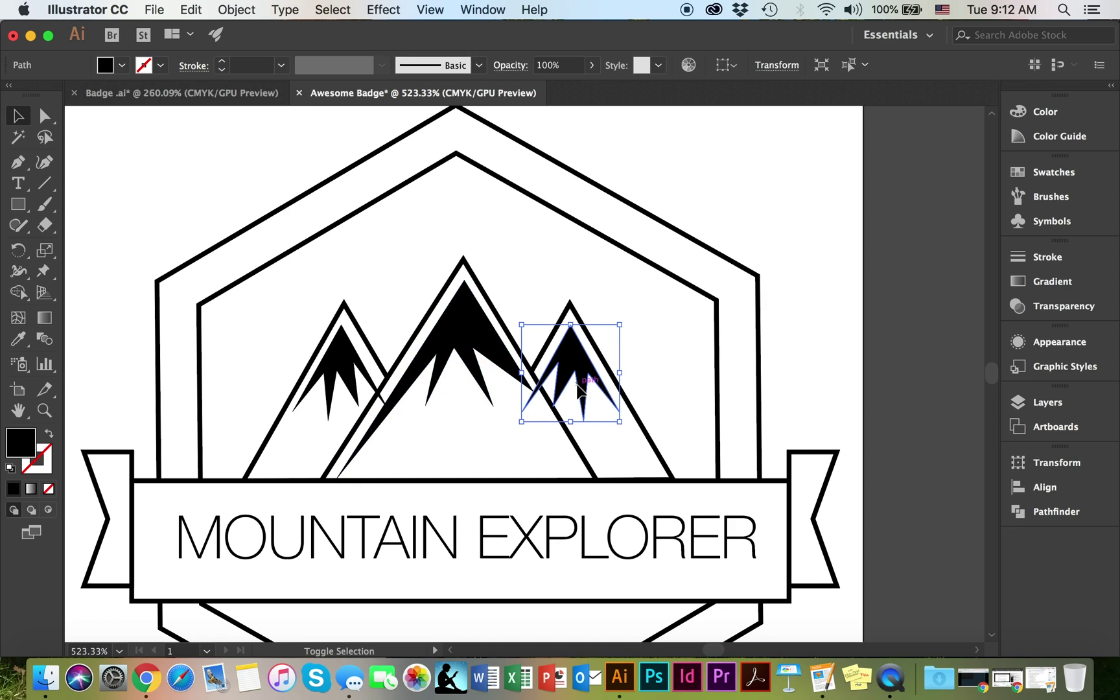
- Group the right mountain triangle with its snow cap
shift+click(625, 437)
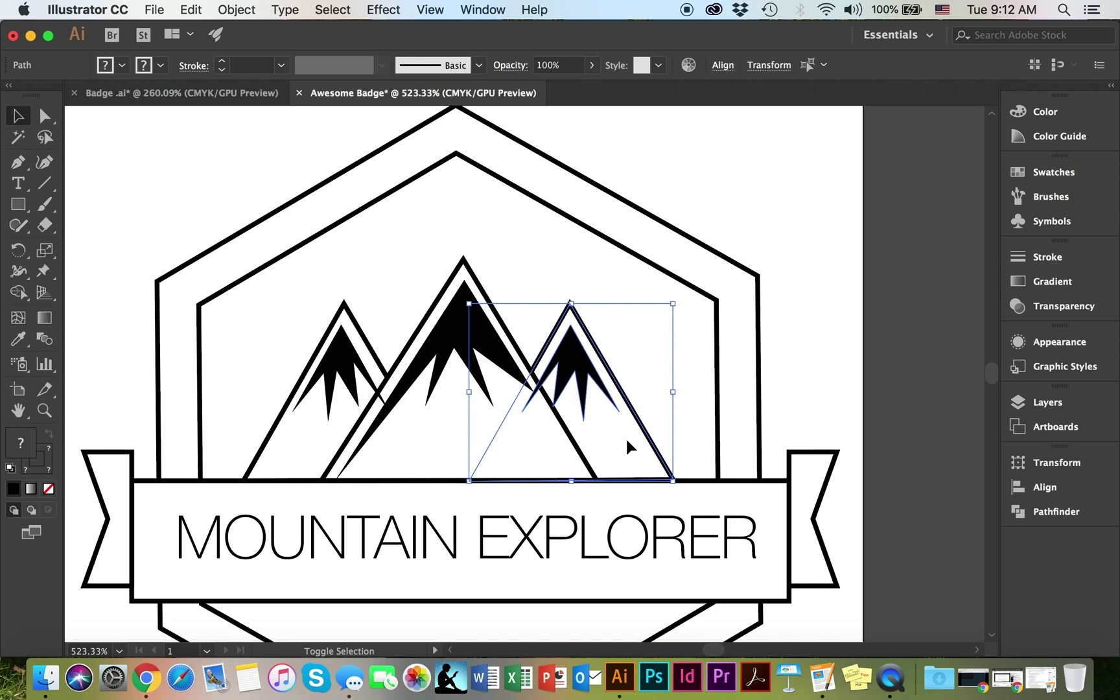
right_click(626, 440)
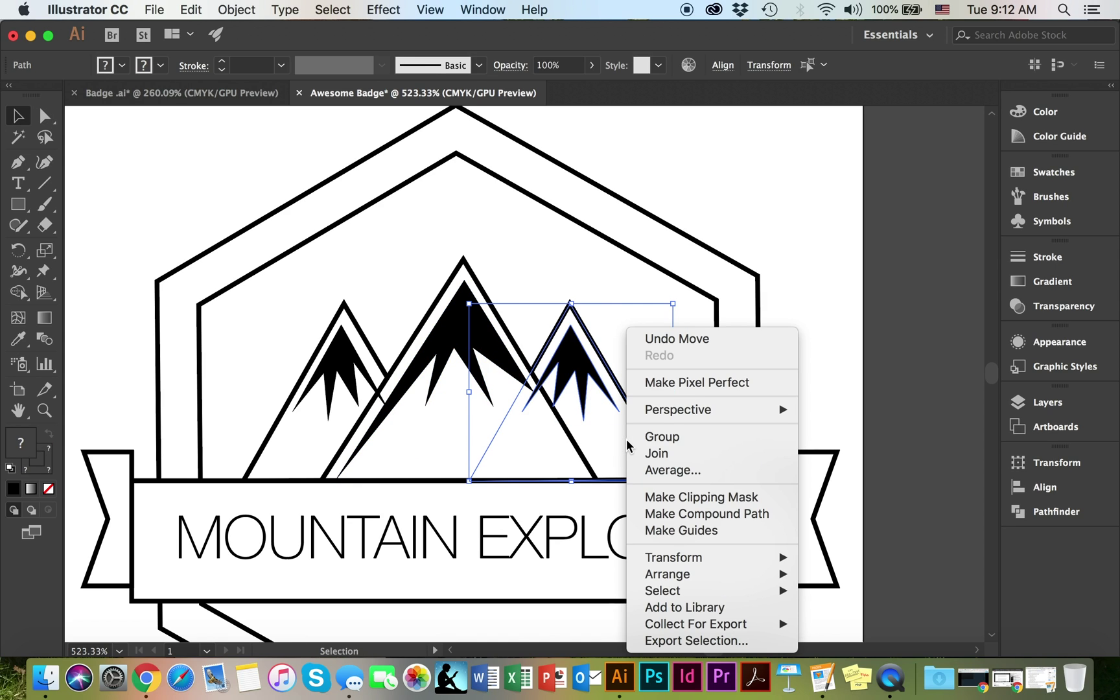
click(651, 438)
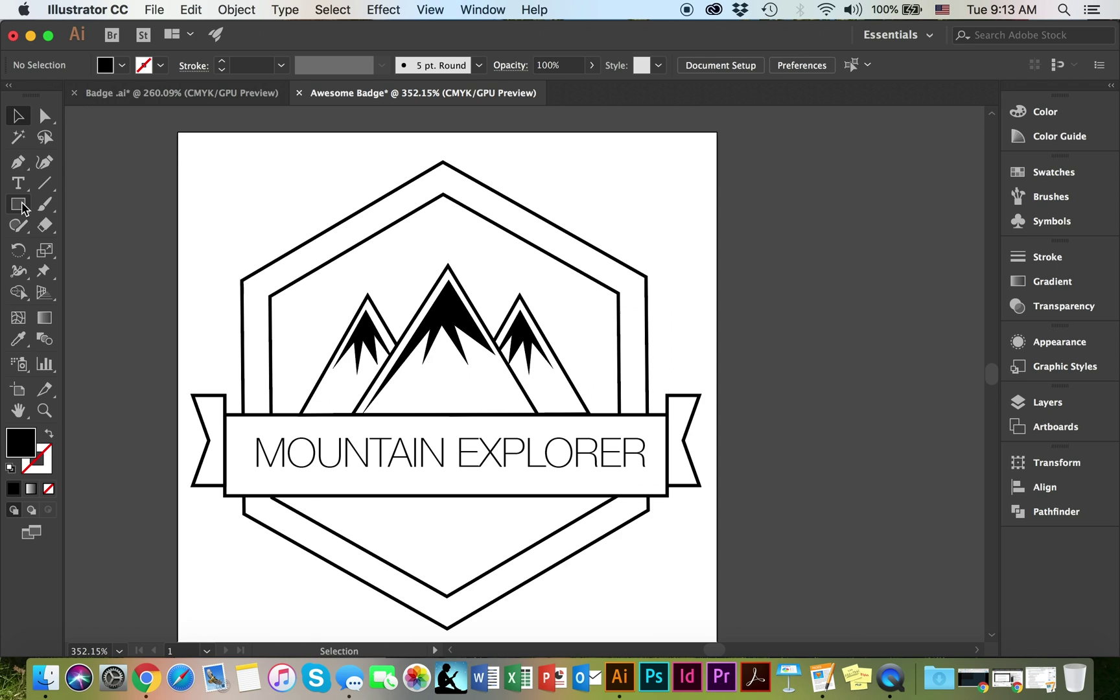
- Draw three small stars in a row below the banner with the Star Tool, then select the outer hexagon frame
drag(23, 207, 90, 299)
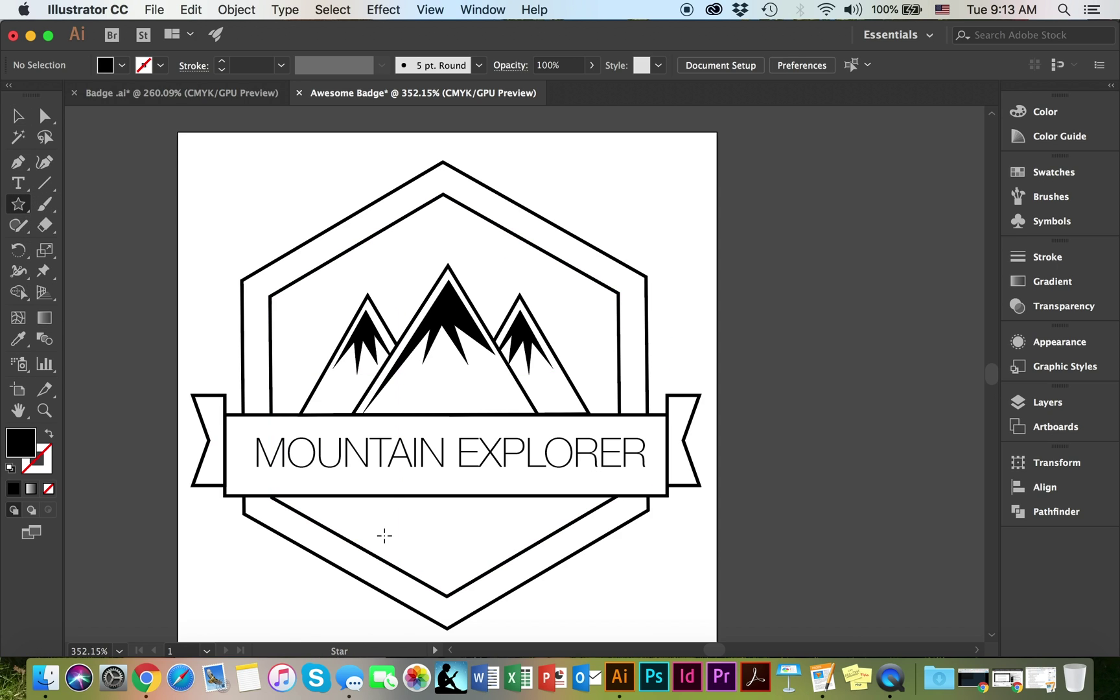
drag(376, 512, 385, 524)
click(17, 115)
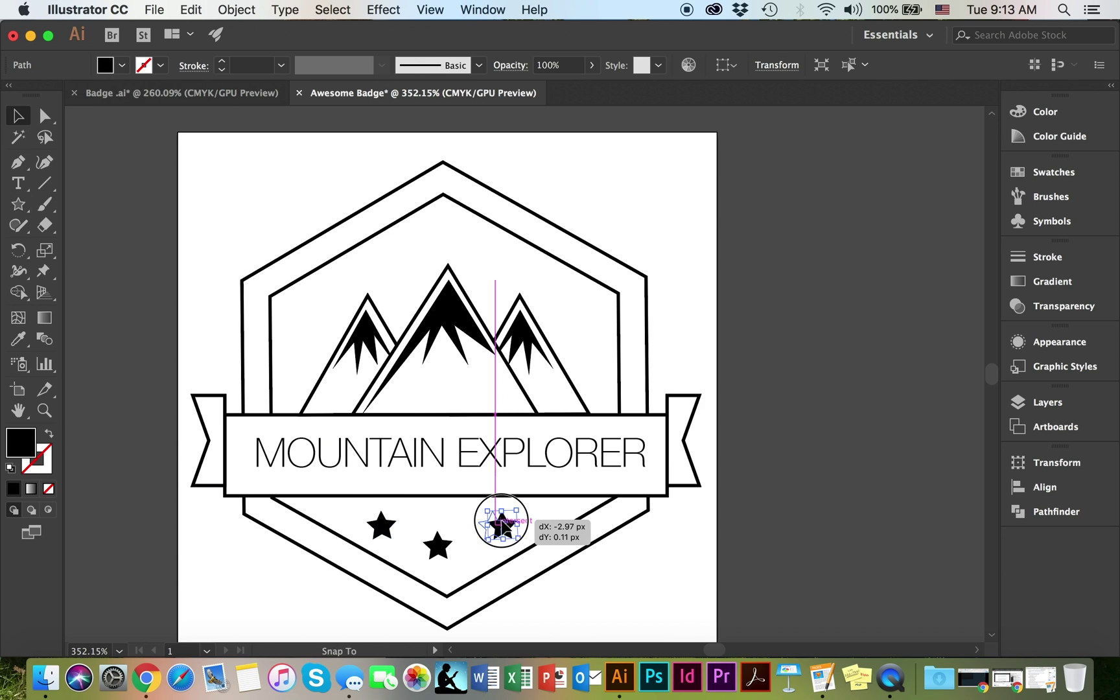
drag(500, 529, 502, 528)
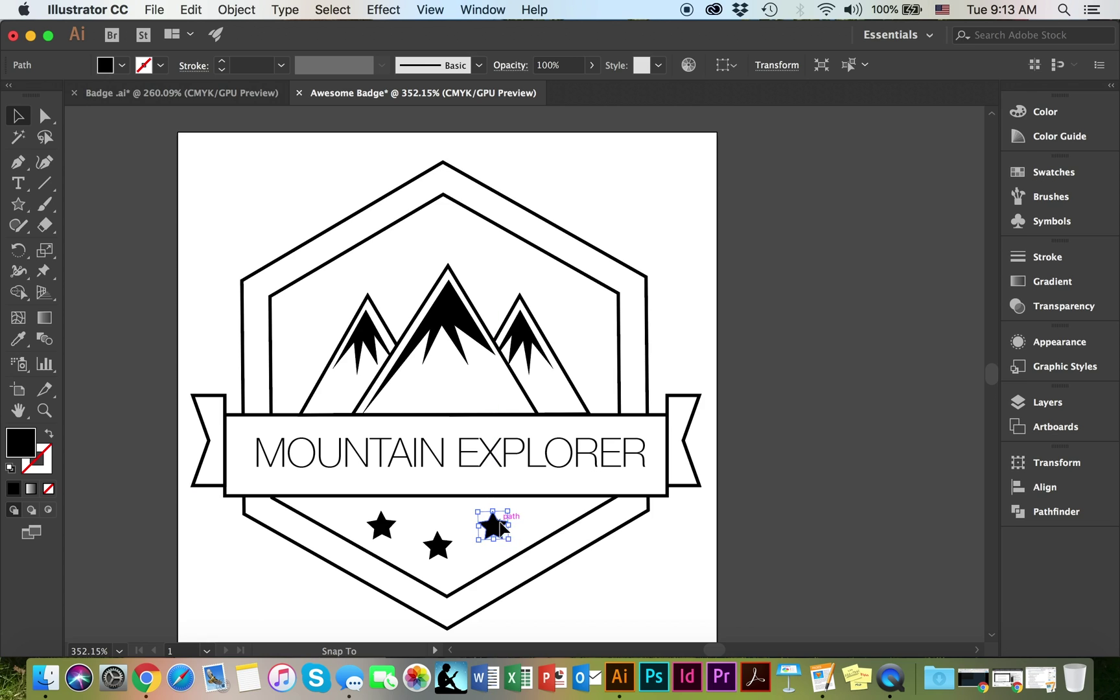
click(691, 546)
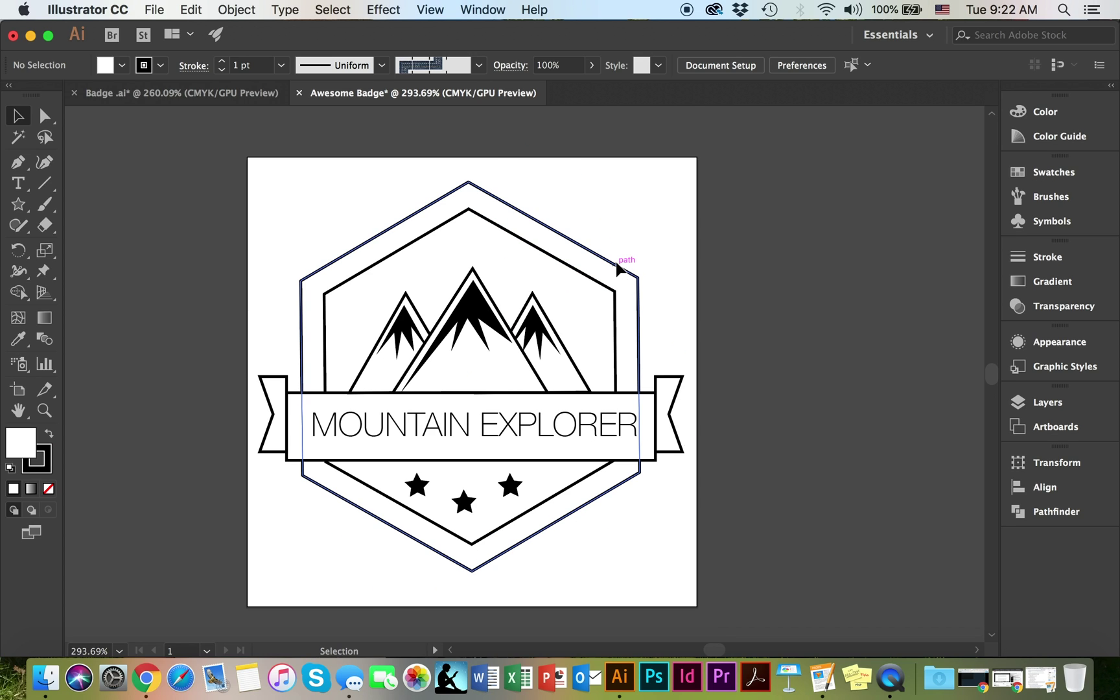
click(618, 267)
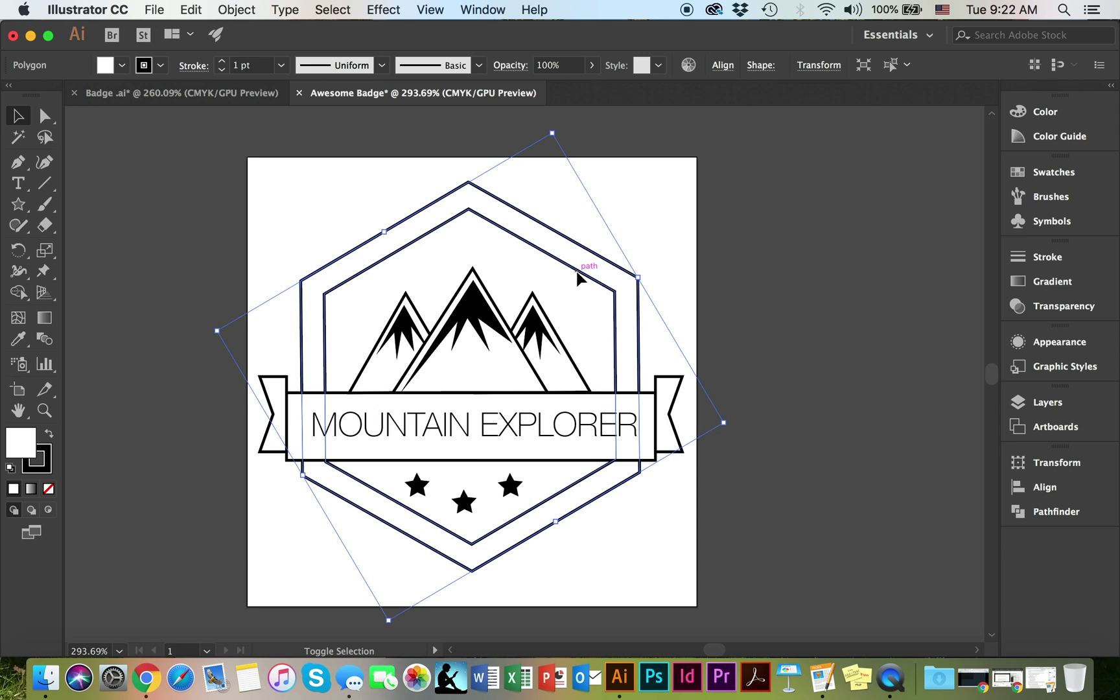
- Set the outer hexagon's Corner Type to Inverted Round with an 8 px radius
click(762, 66)
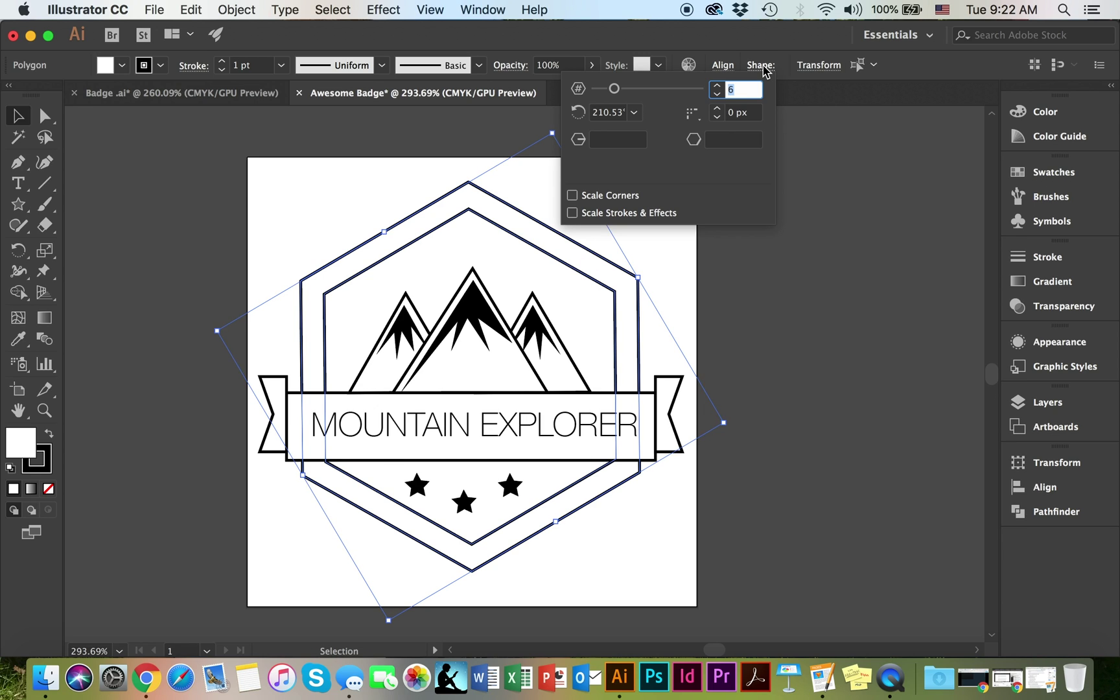
click(692, 114)
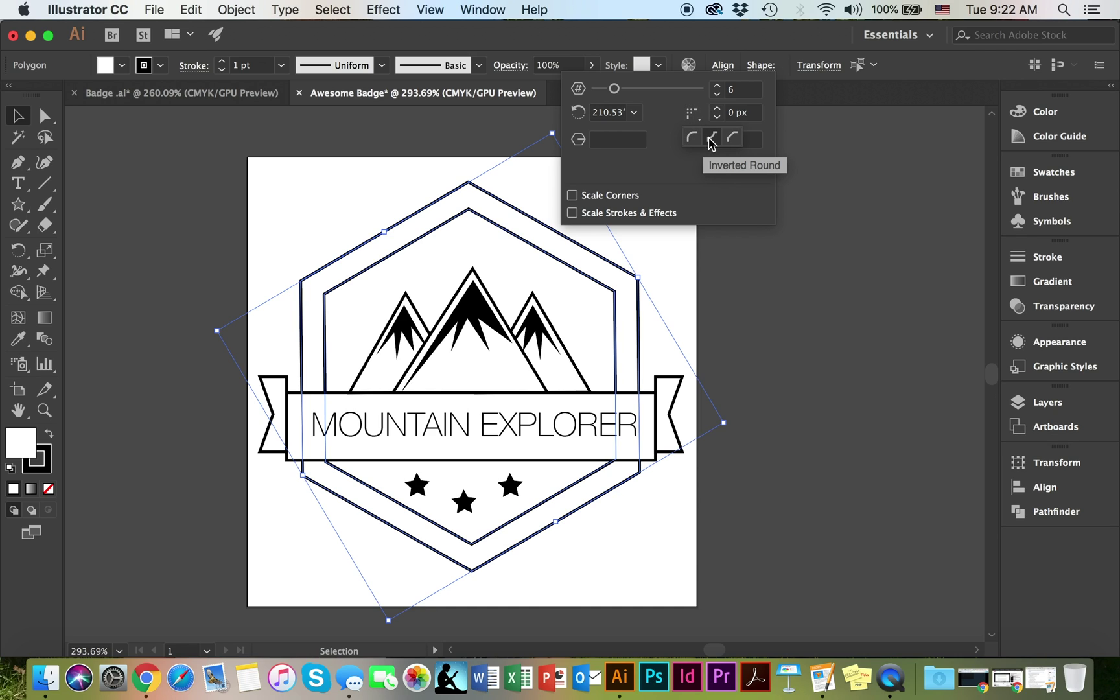
click(711, 141)
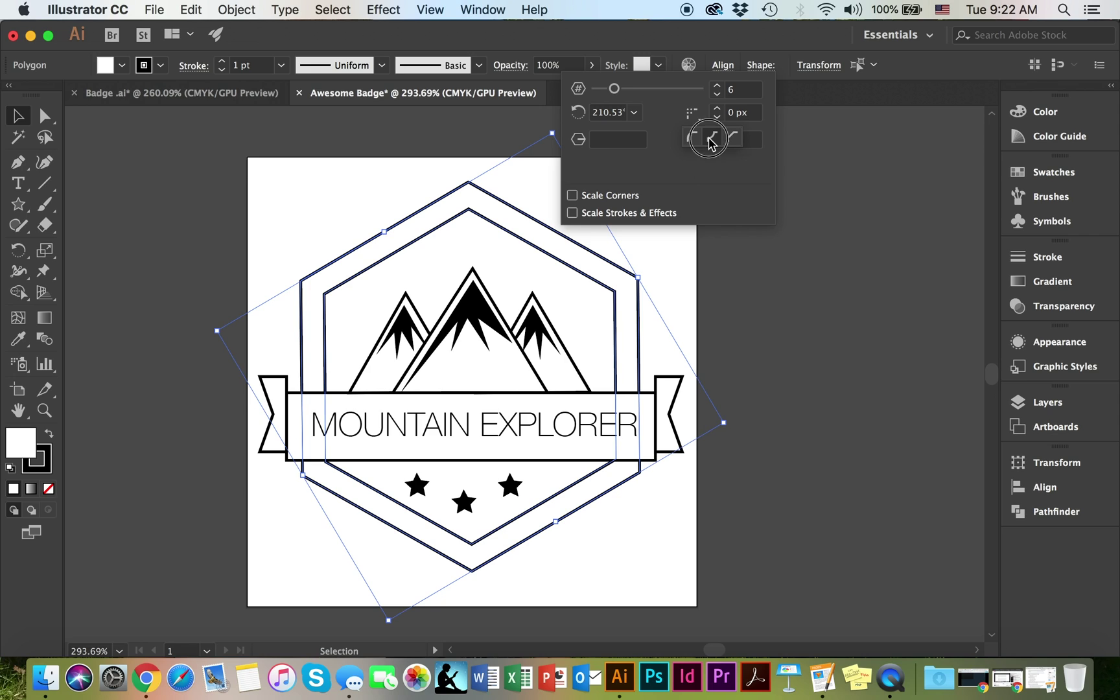
click(716, 108)
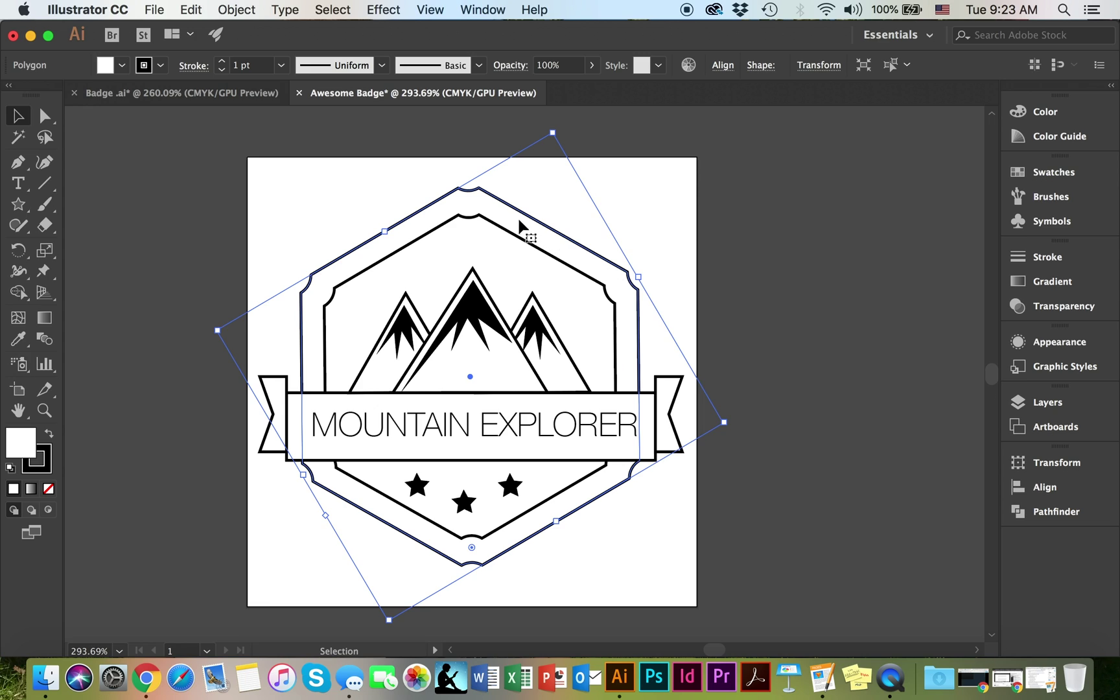
- Try the Oak and dark wood brushes from the Borders_Frames library on the hexagon frame
click(479, 65)
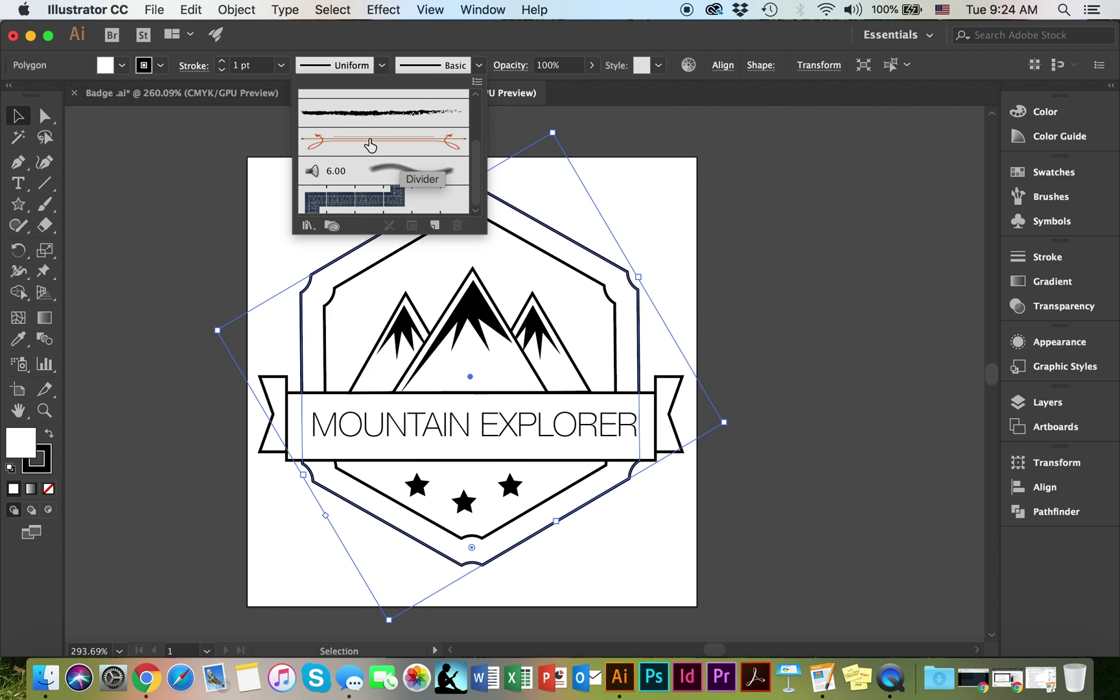
mouse_move(476, 169)
mouse_down()
mouse_move(479, 94)
mouse_move(476, 142)
mouse_up()
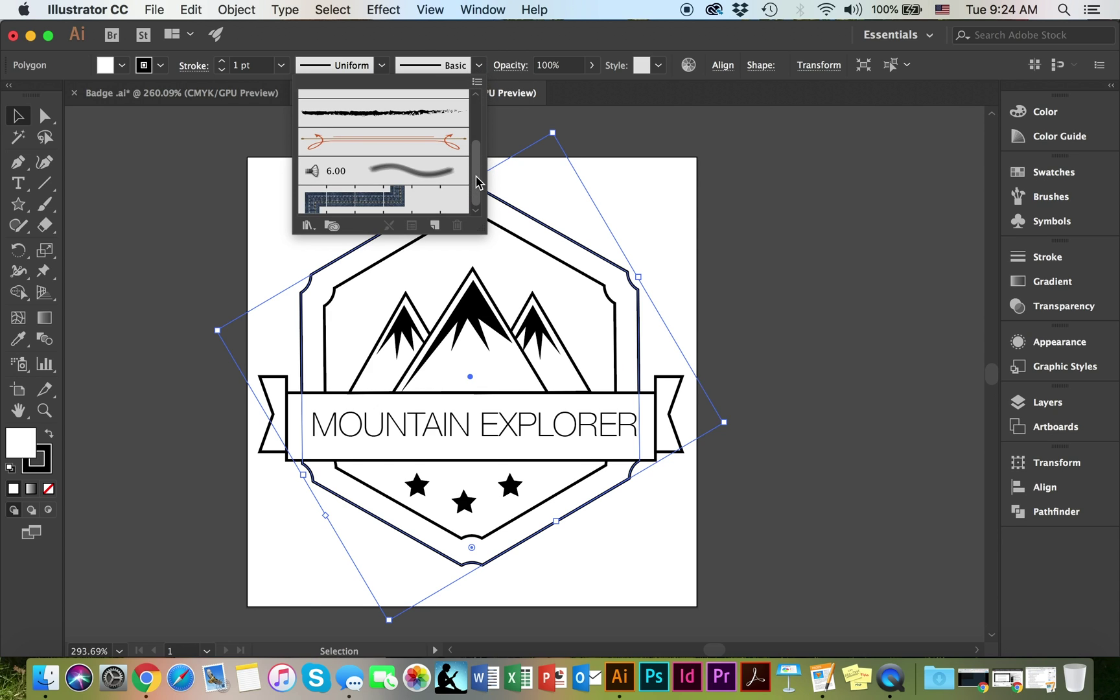
click(308, 226)
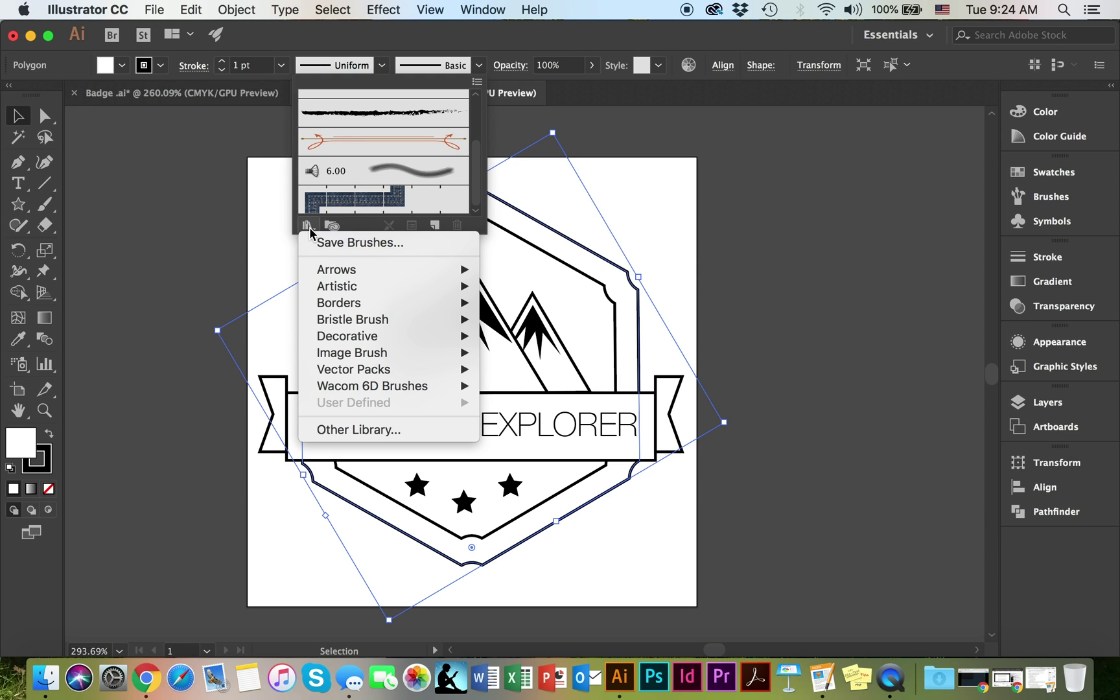
mouse_move(438, 277)
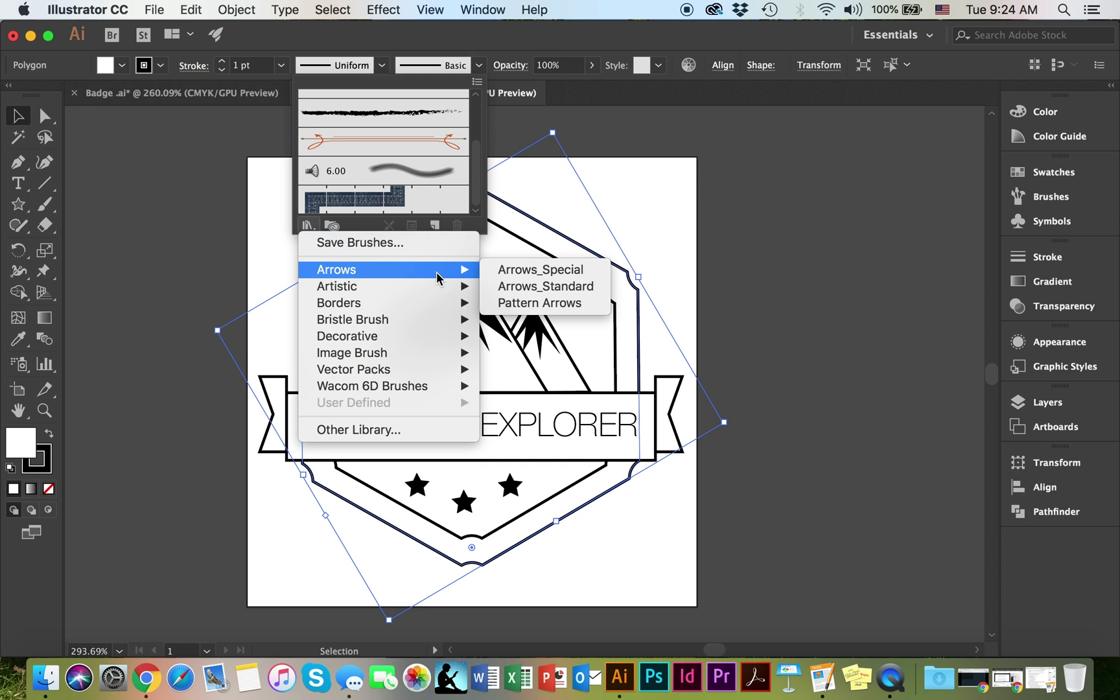
mouse_move(454, 303)
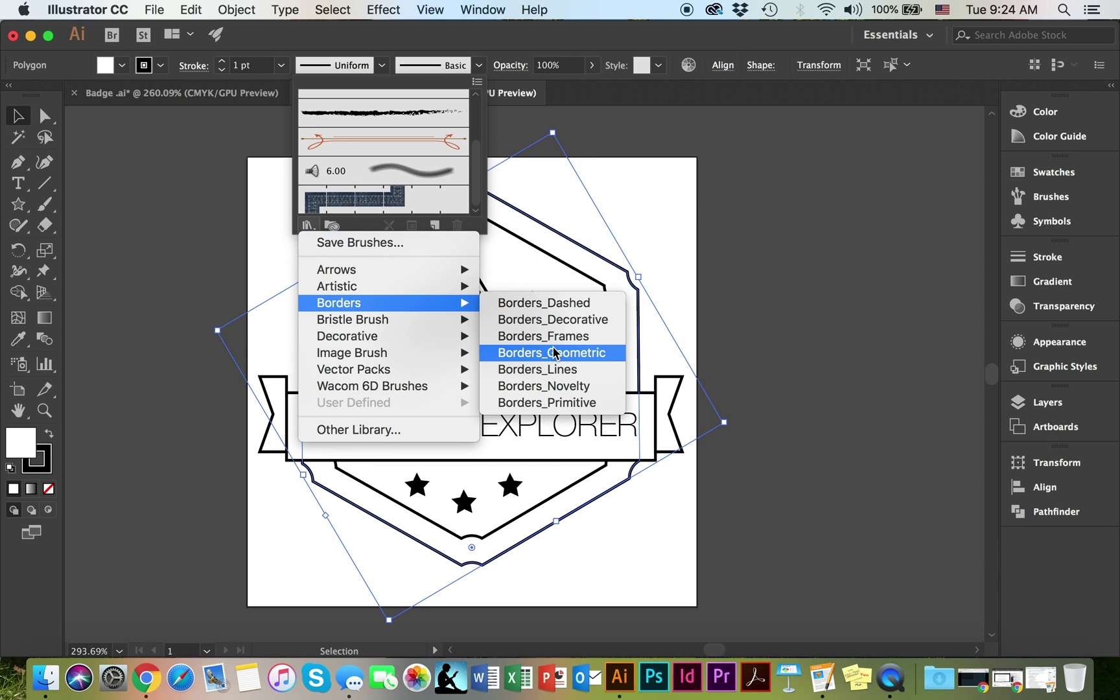
click(561, 337)
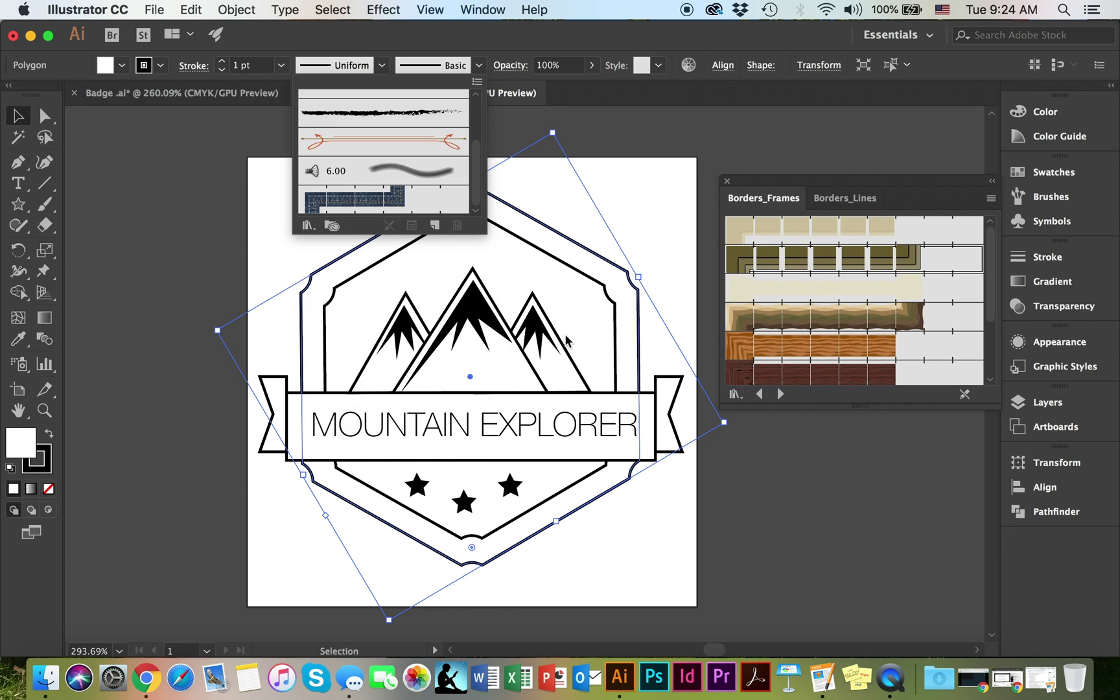
click(764, 340)
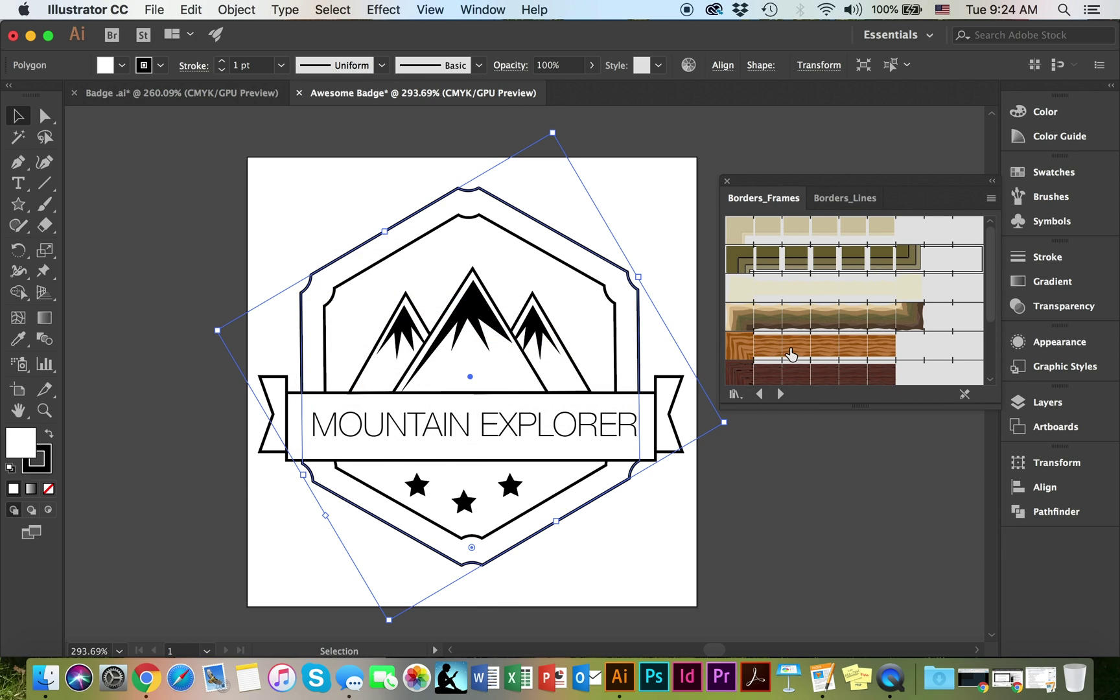
click(788, 347)
scroll(815, 340, down, 2)
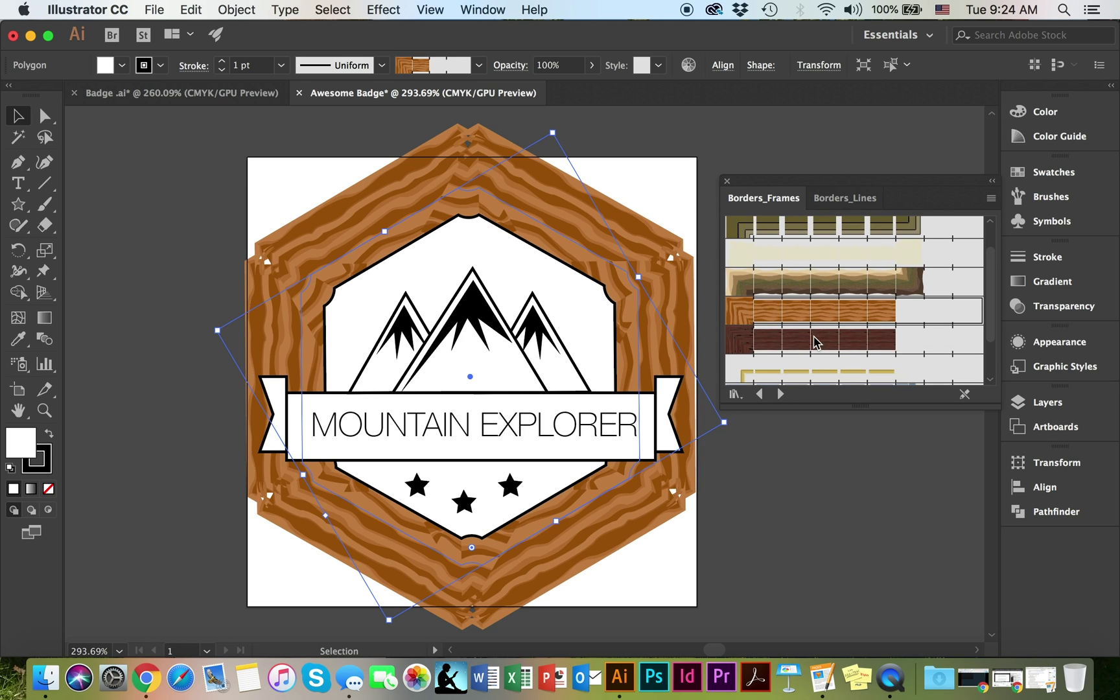
click(794, 329)
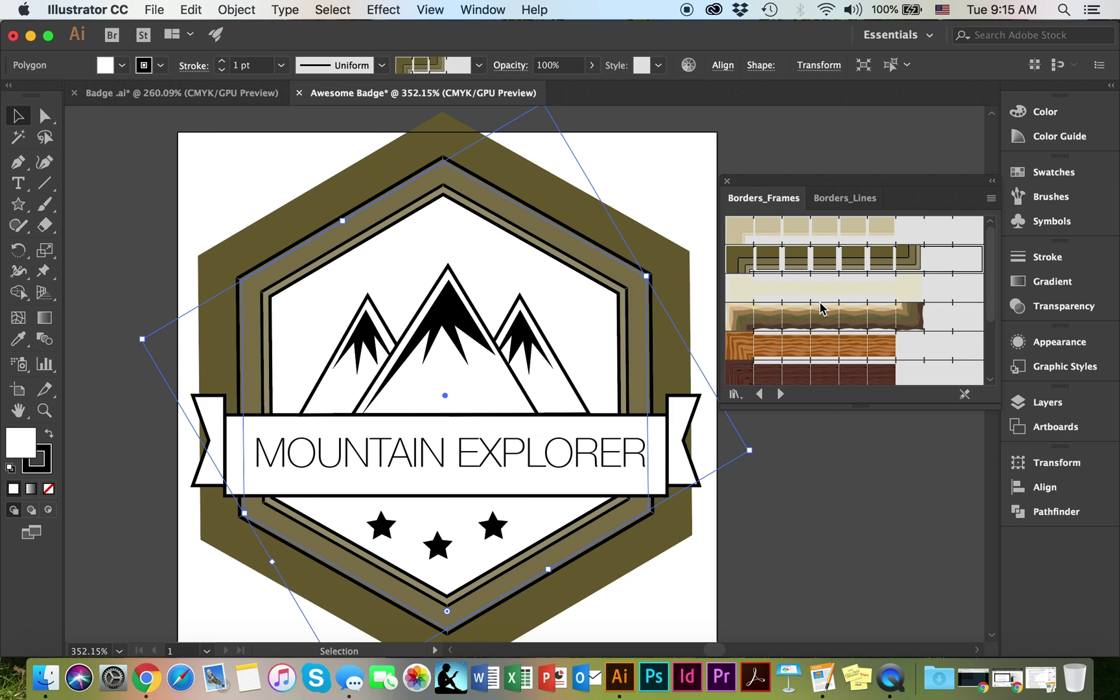
- Apply the Double Lines 1.5 brush from Borders_Lines to the hexagon frame
click(845, 203)
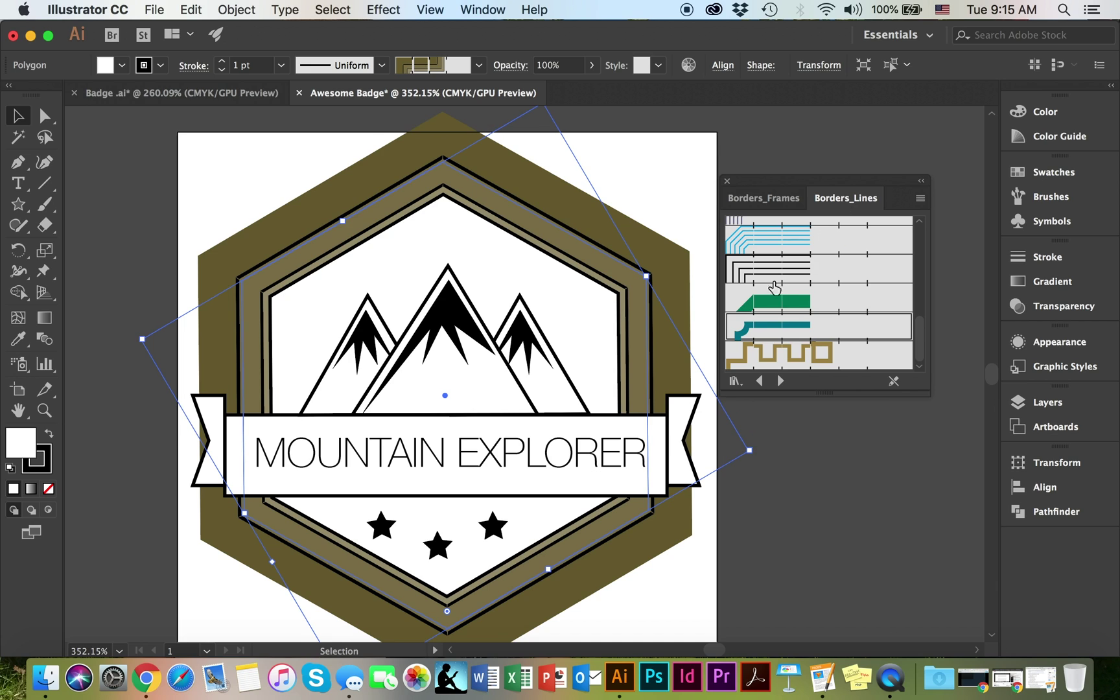
scroll(771, 275, up, 2)
scroll(772, 275, up, 1)
click(765, 321)
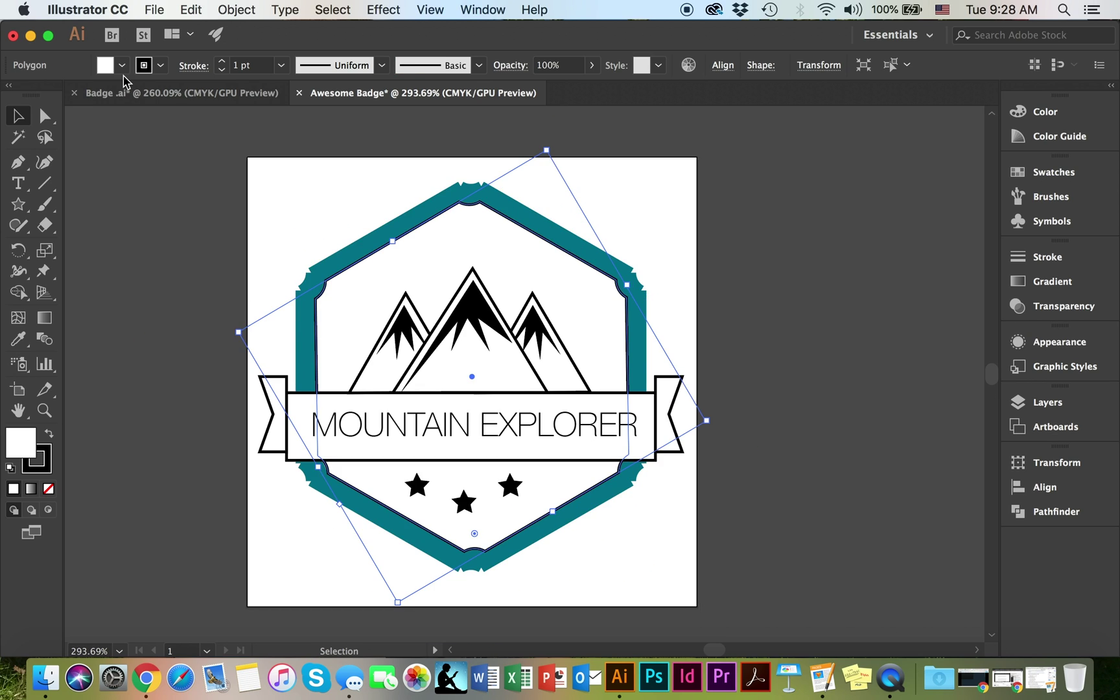
- Give the hexagon a dark brown fill and a white stroke
click(122, 66)
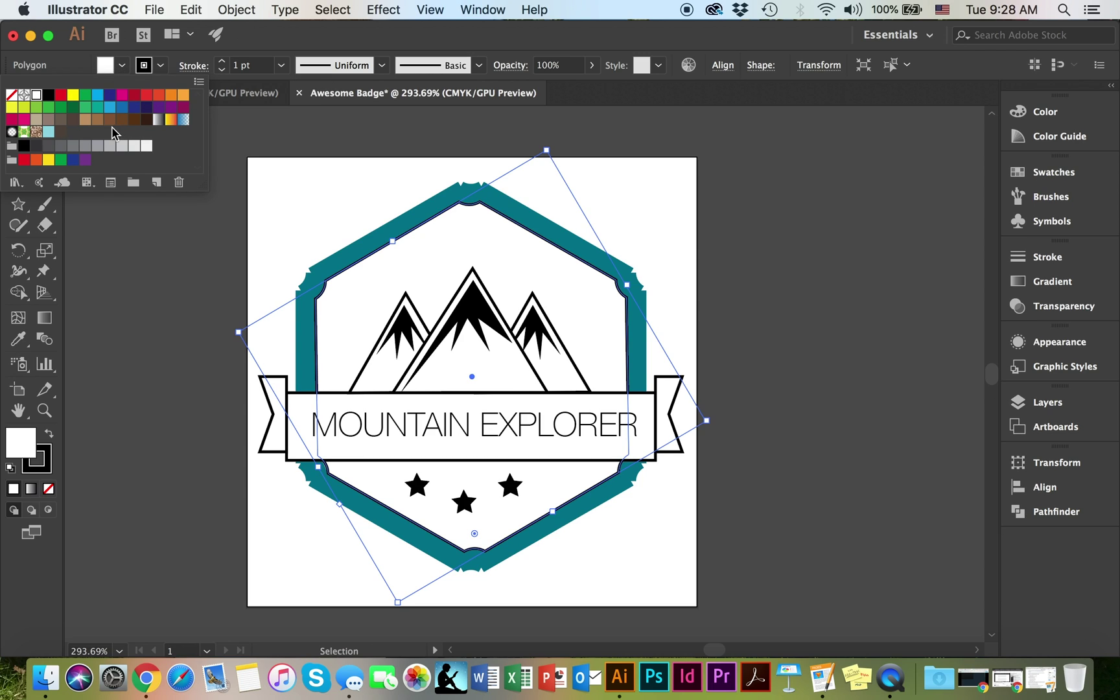
click(61, 133)
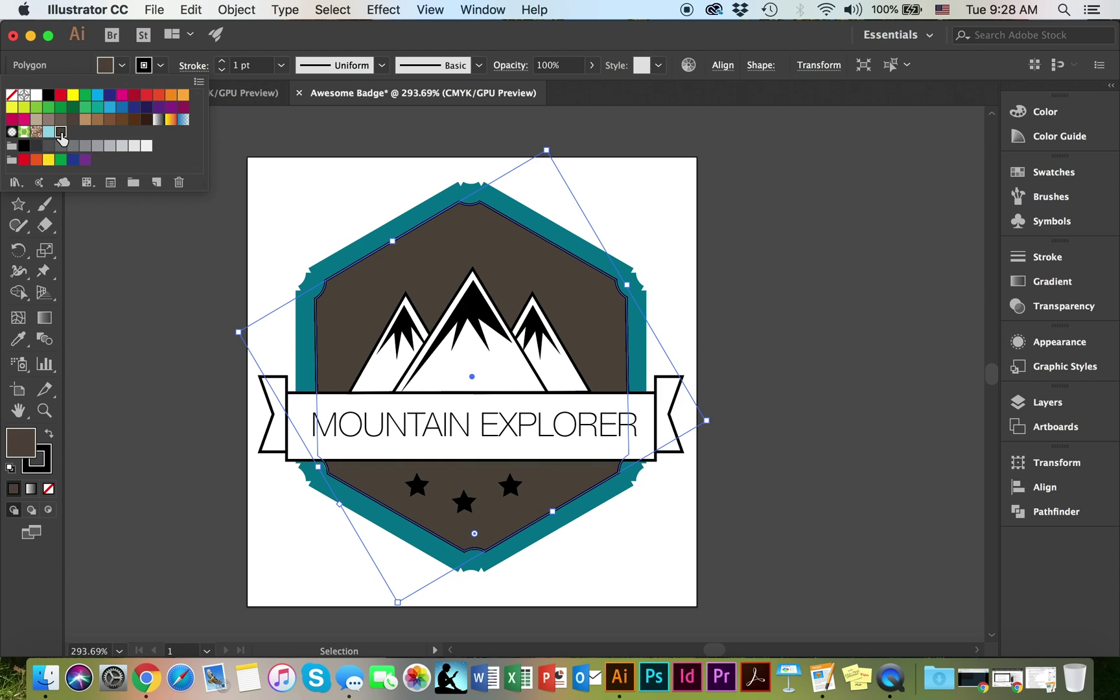
click(162, 68)
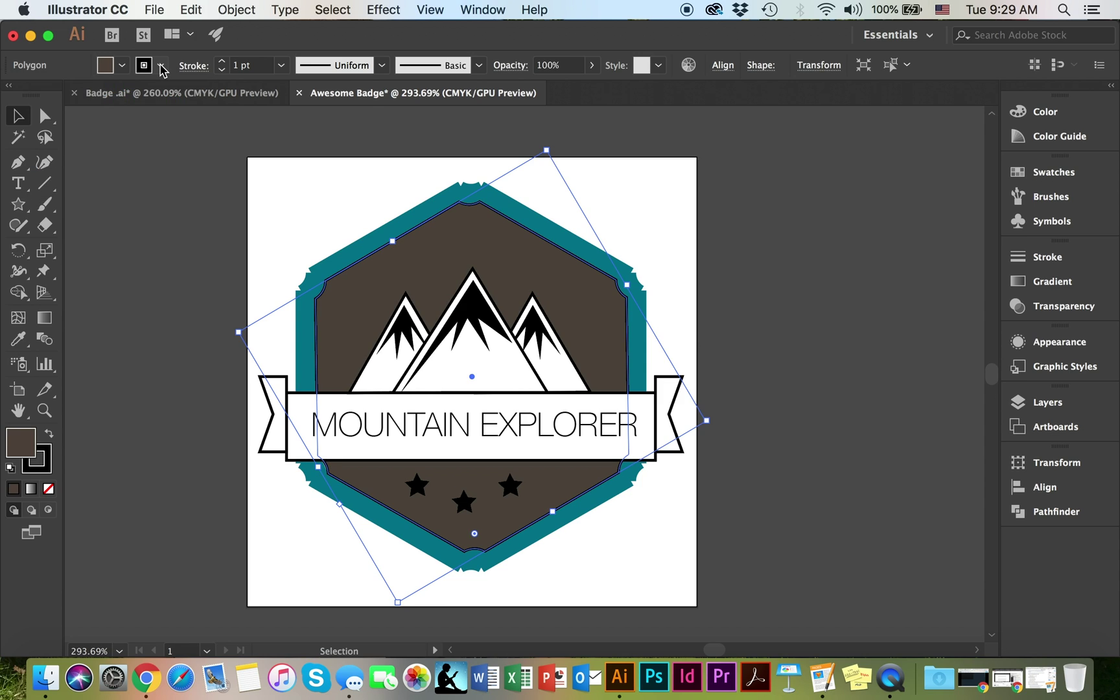
click(162, 67)
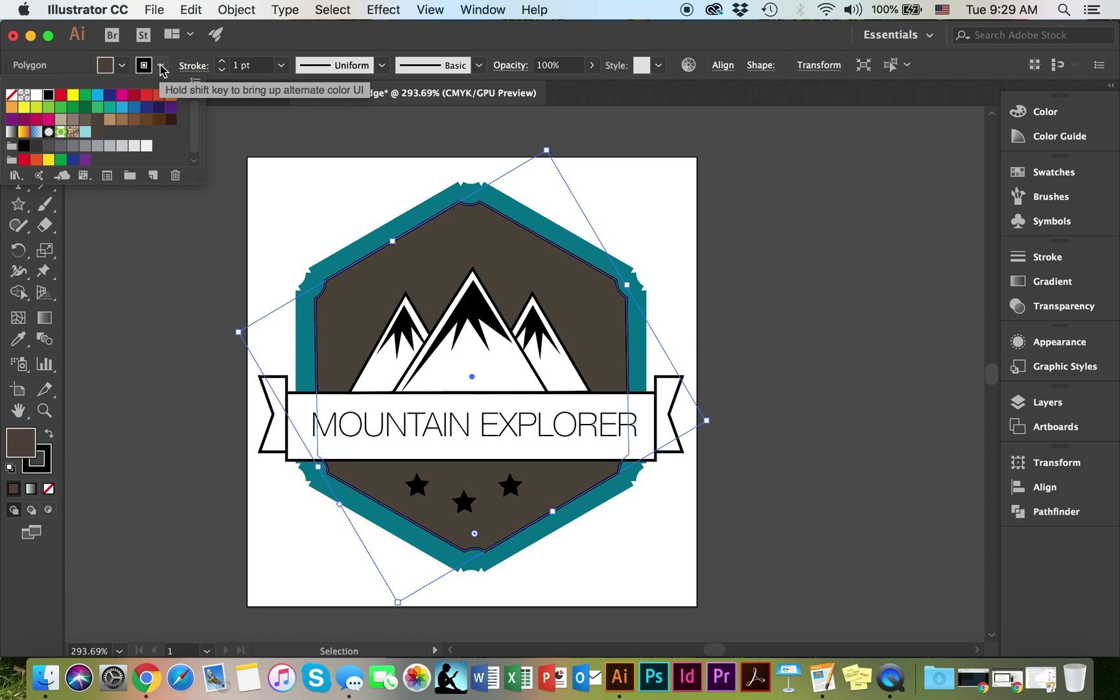
click(37, 95)
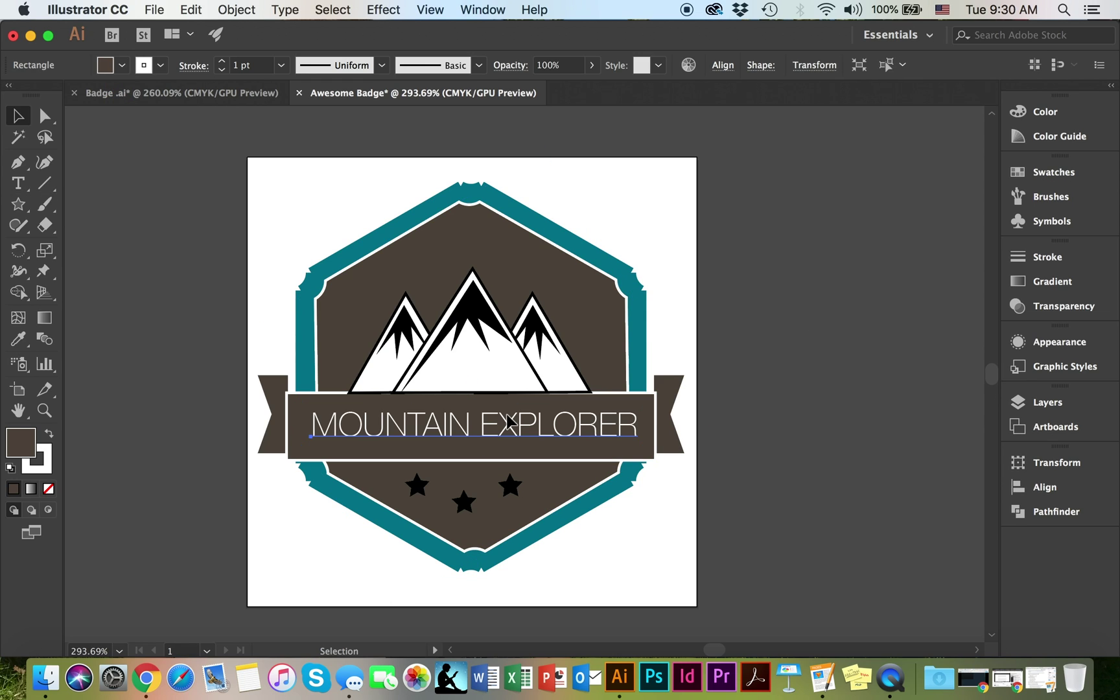
- Bring the MOUNTAIN EXPLORER text and banner to the front, then select the inner hexagon
click(508, 423)
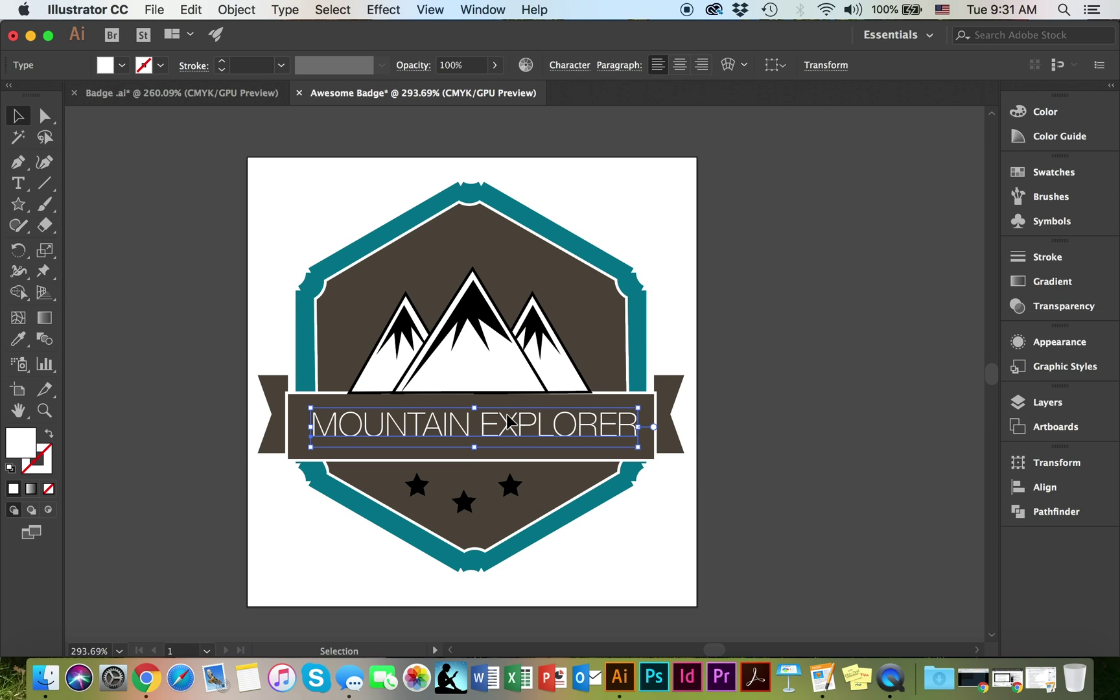
shift+click(297, 406)
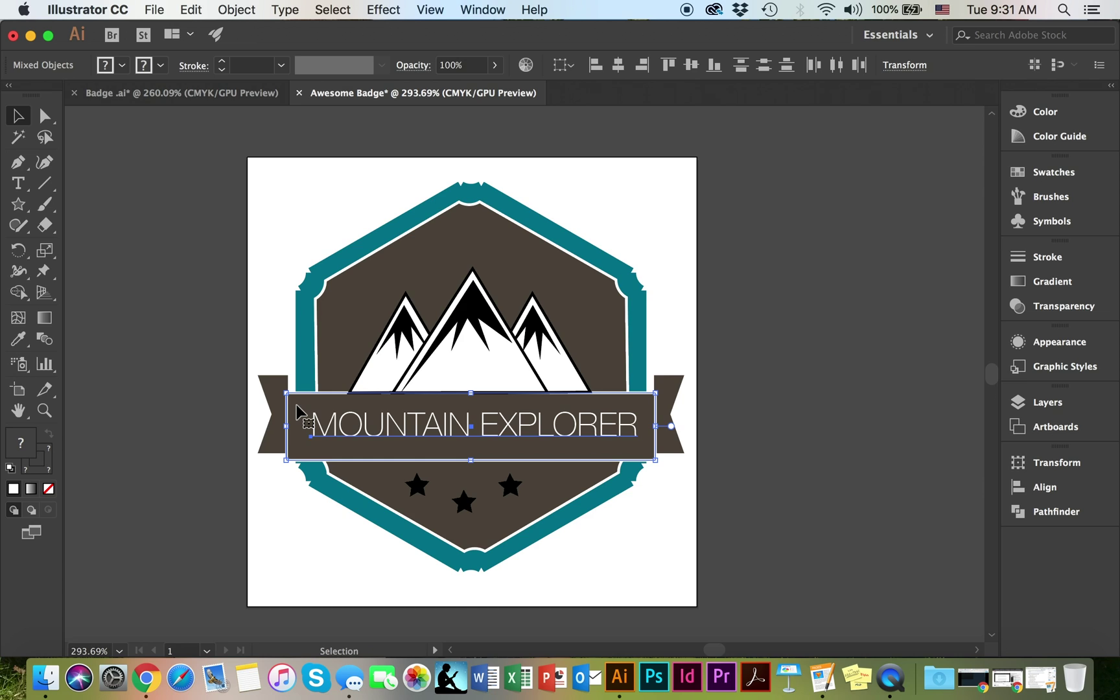
right_click(297, 404)
mouse_move(447, 581)
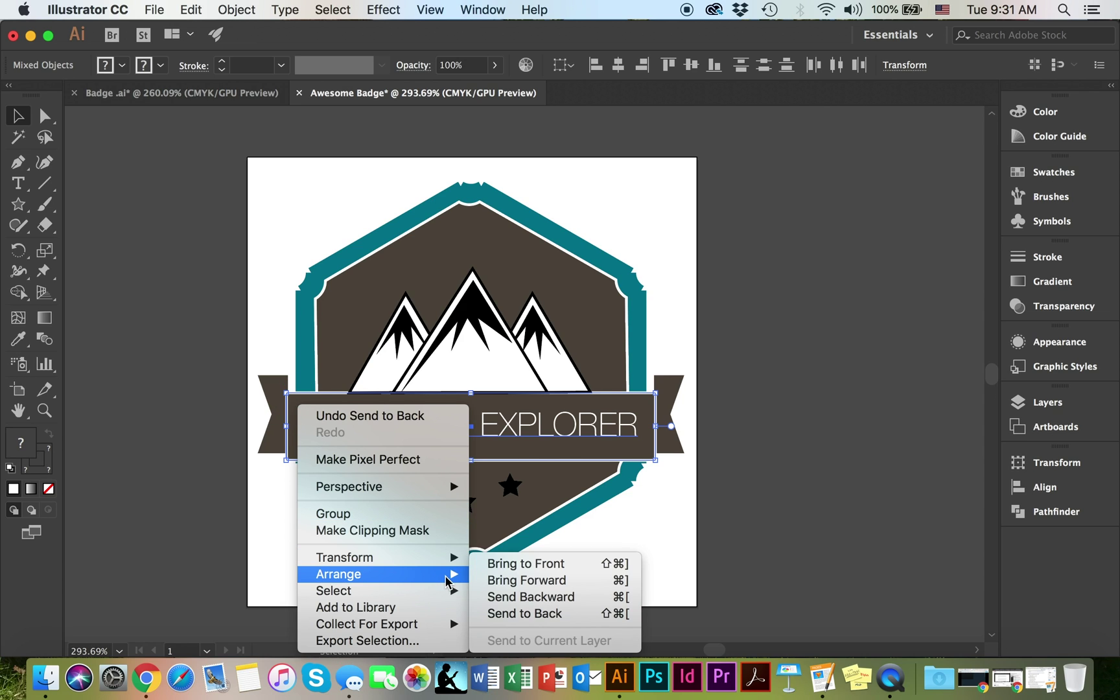
click(512, 564)
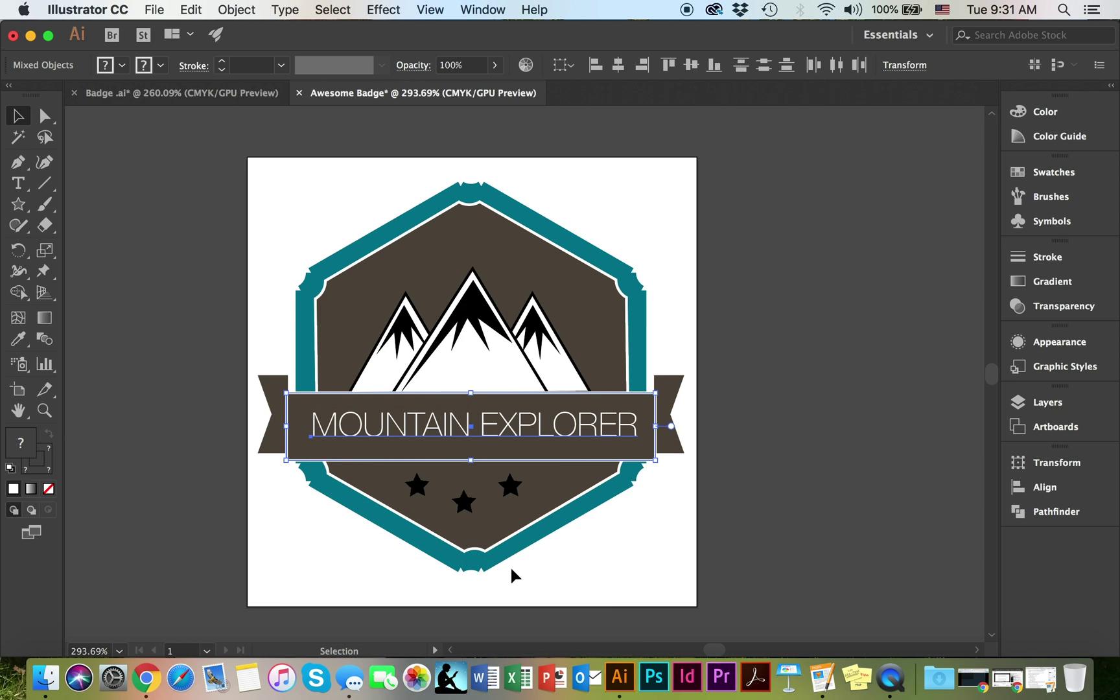
click(805, 461)
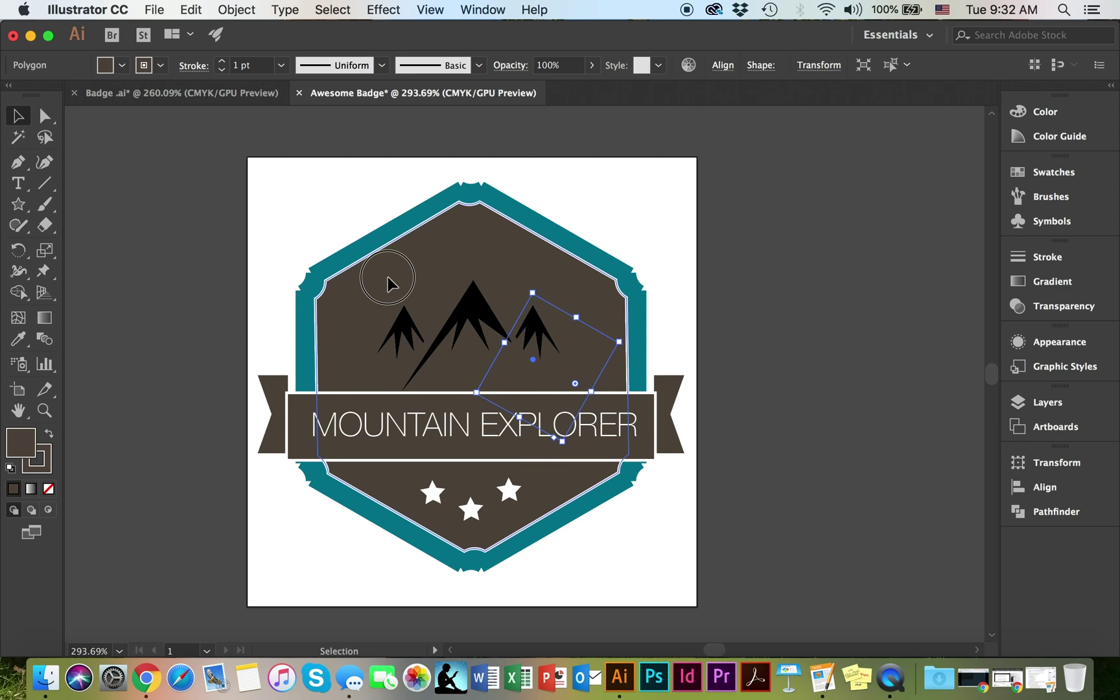
click(388, 277)
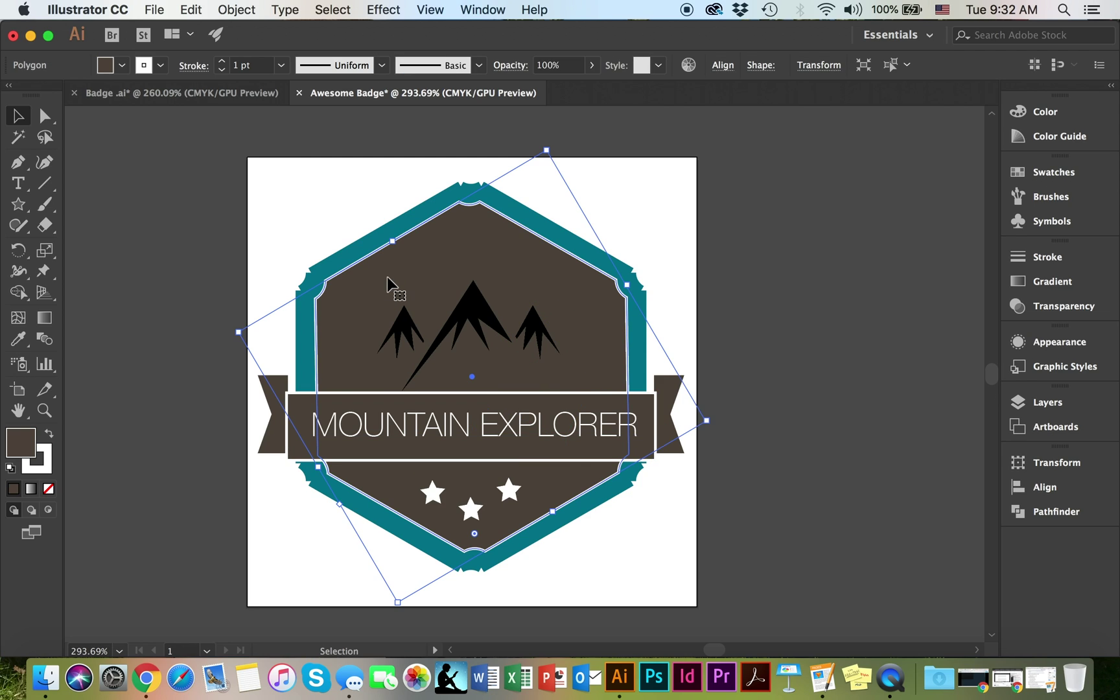
- Fill the inner hexagon light blue and the small left peak white, then switch to Badge .ai
click(123, 65)
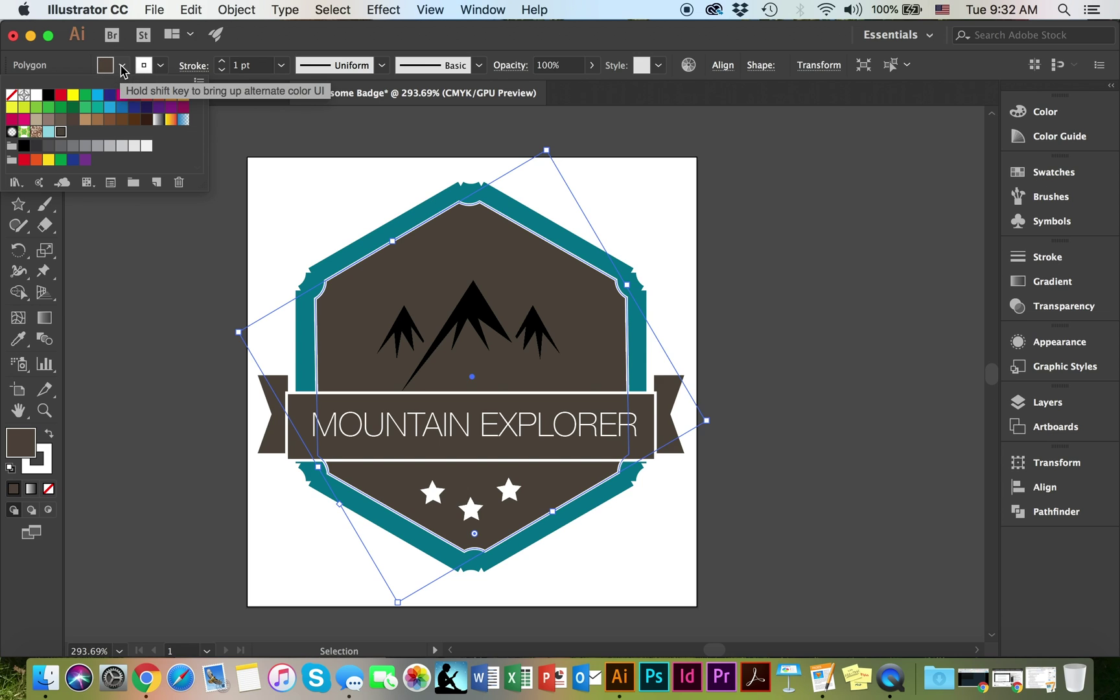
click(49, 133)
click(403, 328)
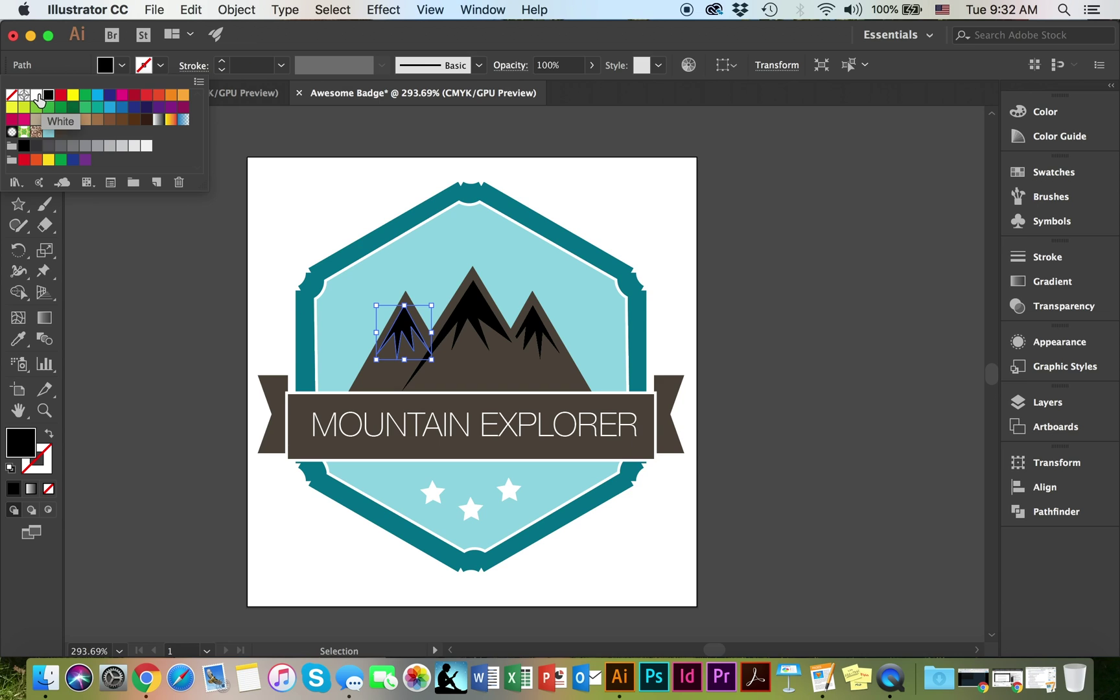
click(38, 97)
key(super+grave)
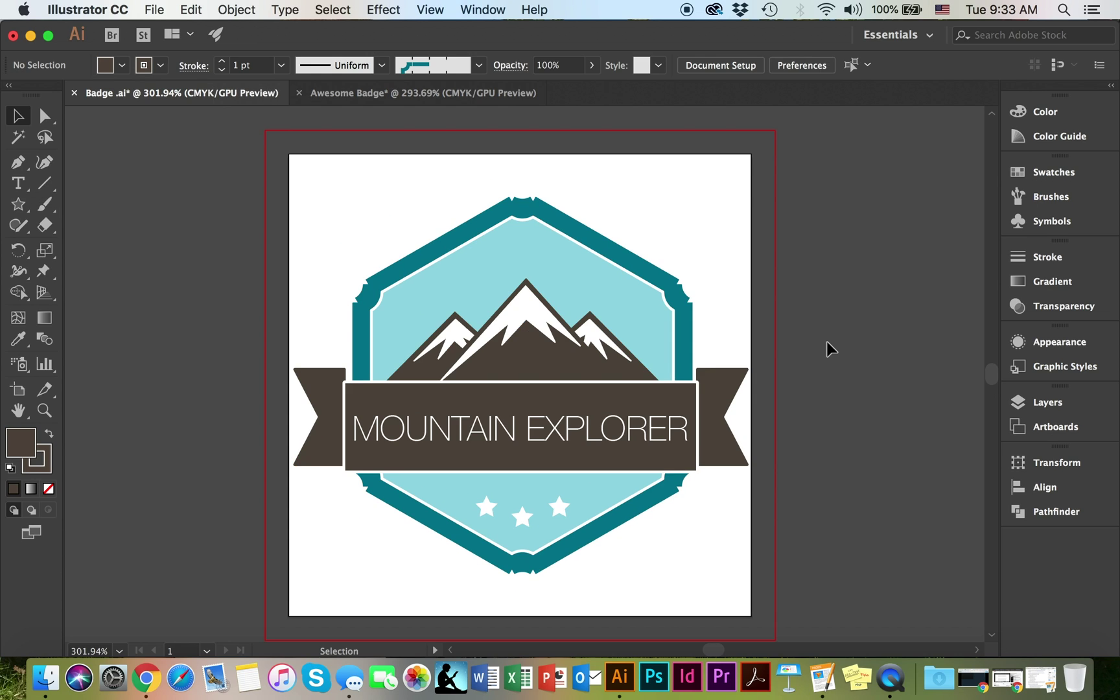